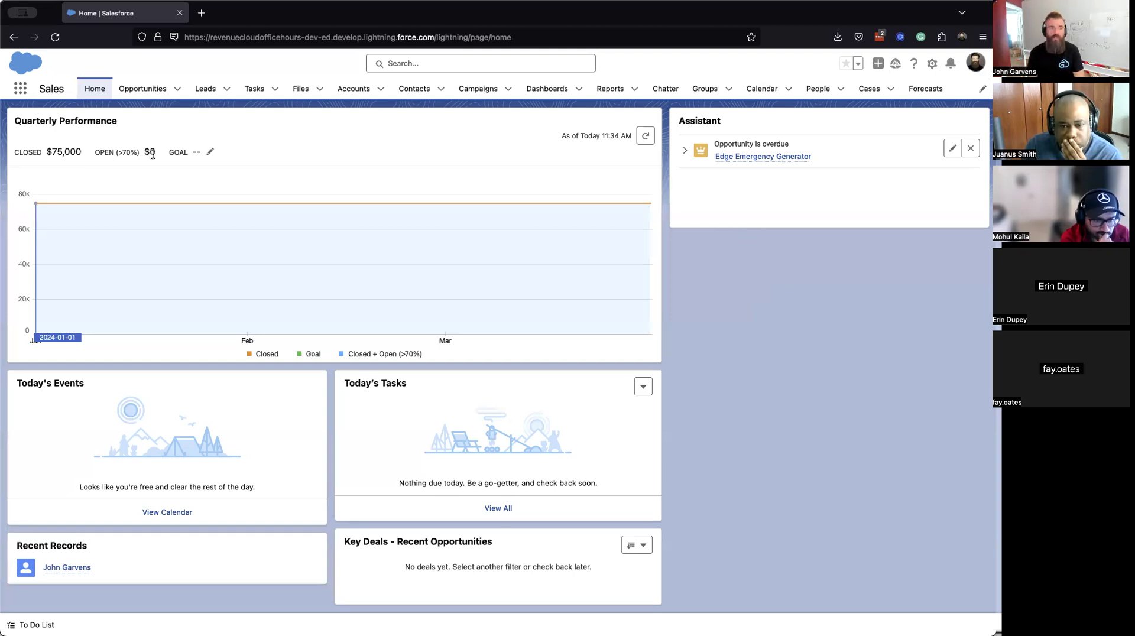
Open the Products list, display the All Products view and pin it as the default list view.
left_click(22, 93)
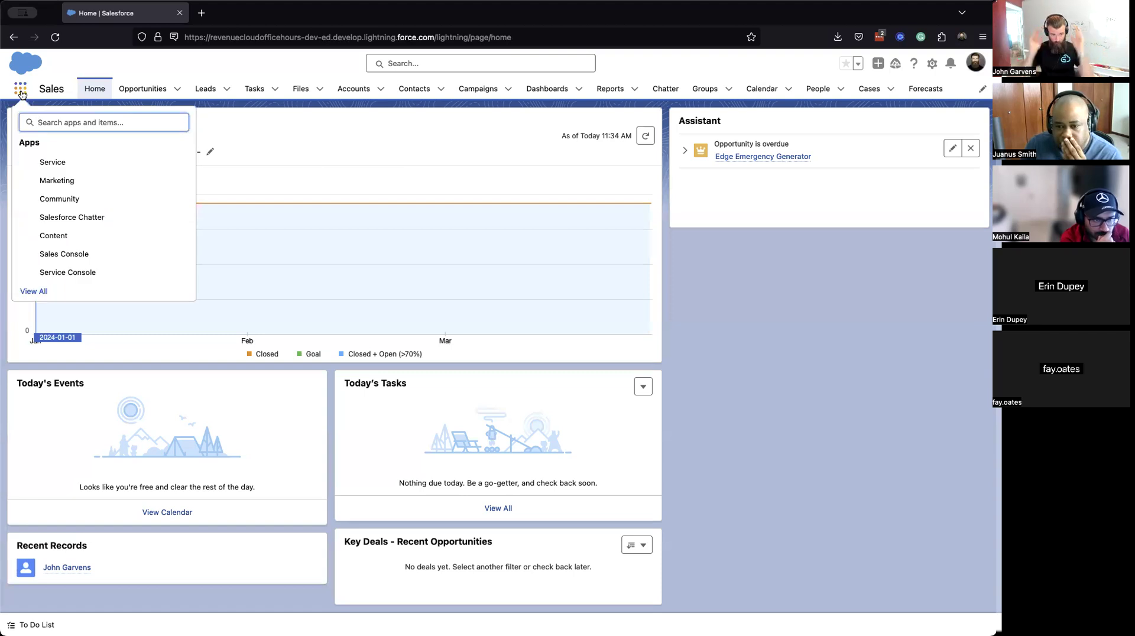
type("products")
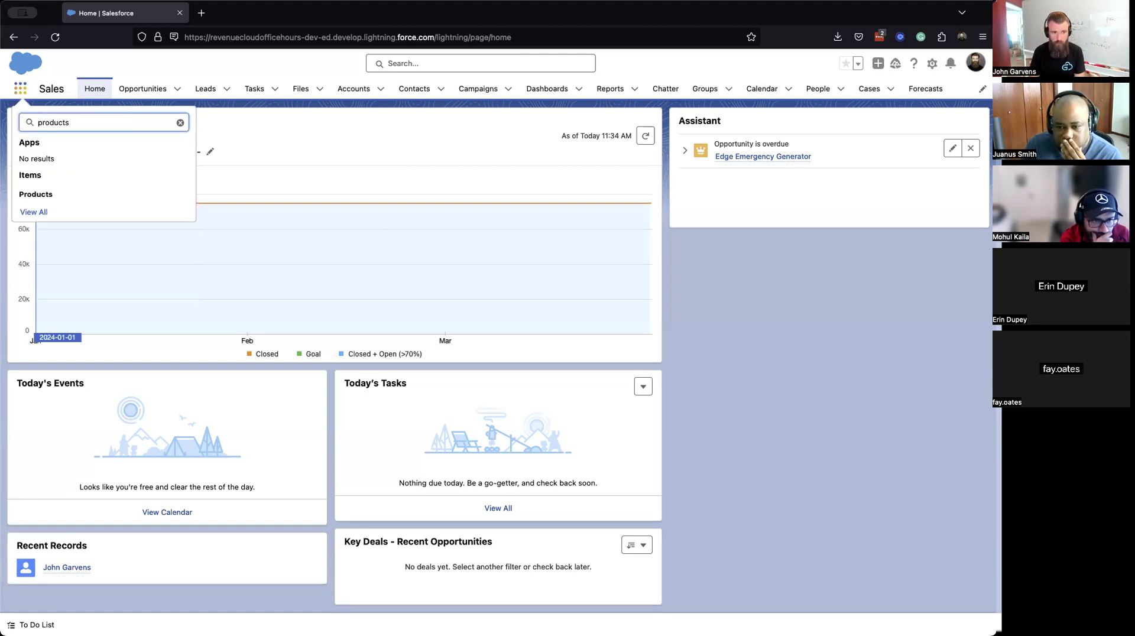
left_click(37, 193)
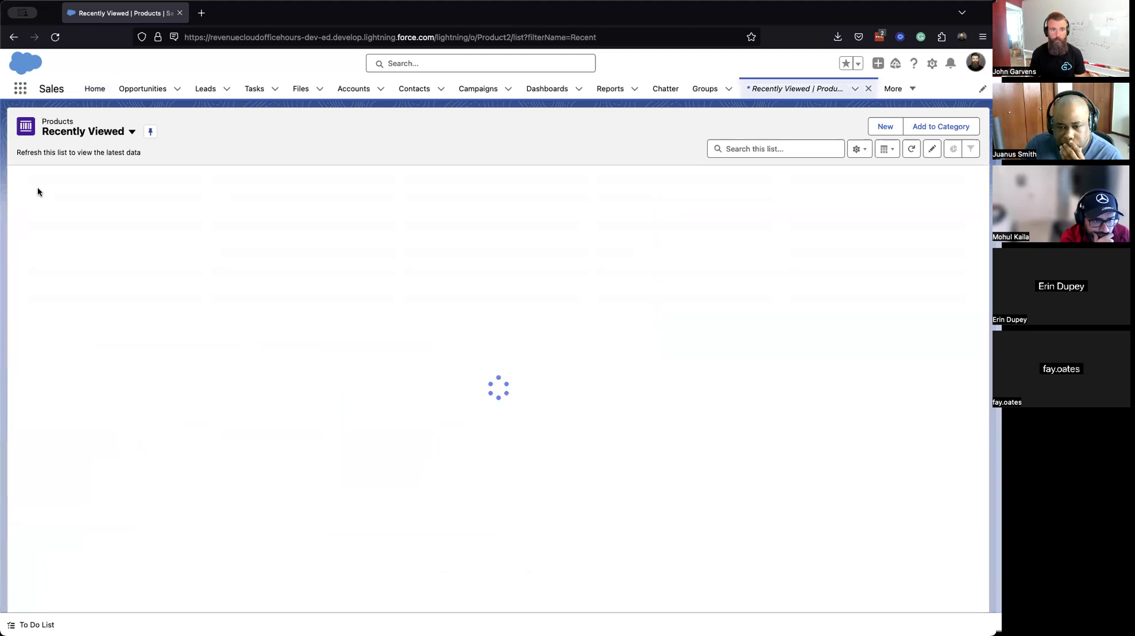
left_click(98, 132)
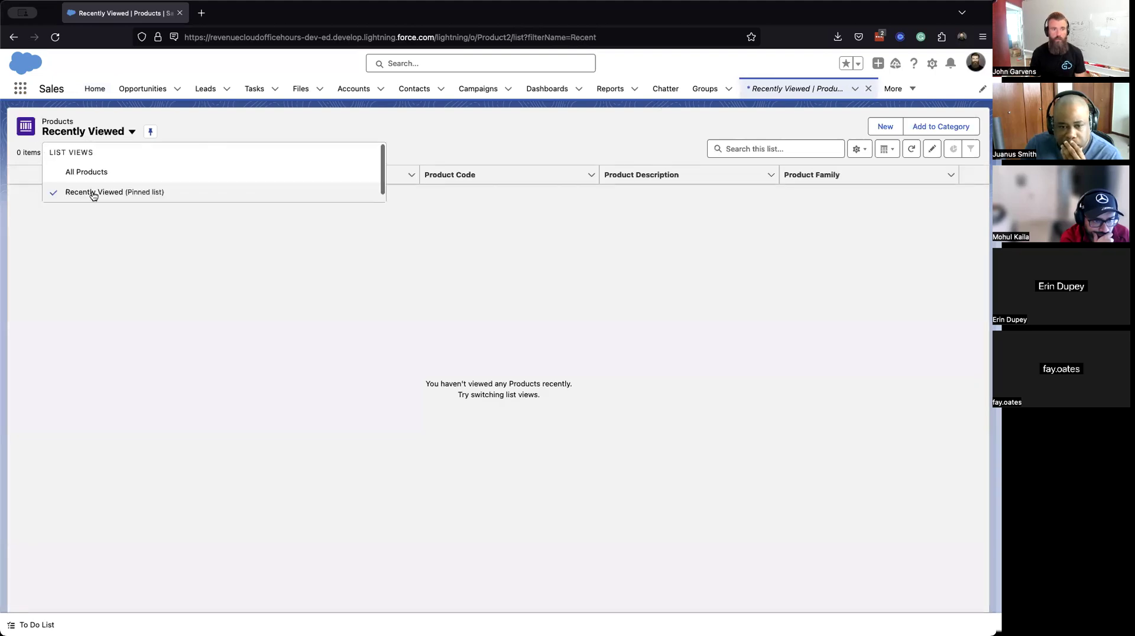
left_click(93, 172)
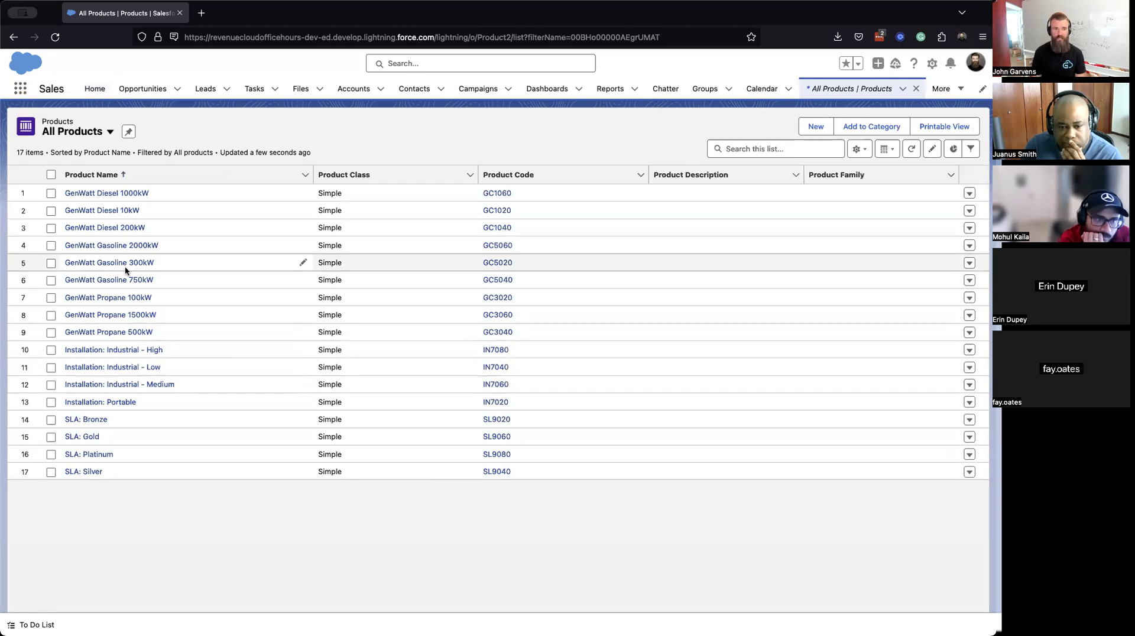
left_click(129, 133)
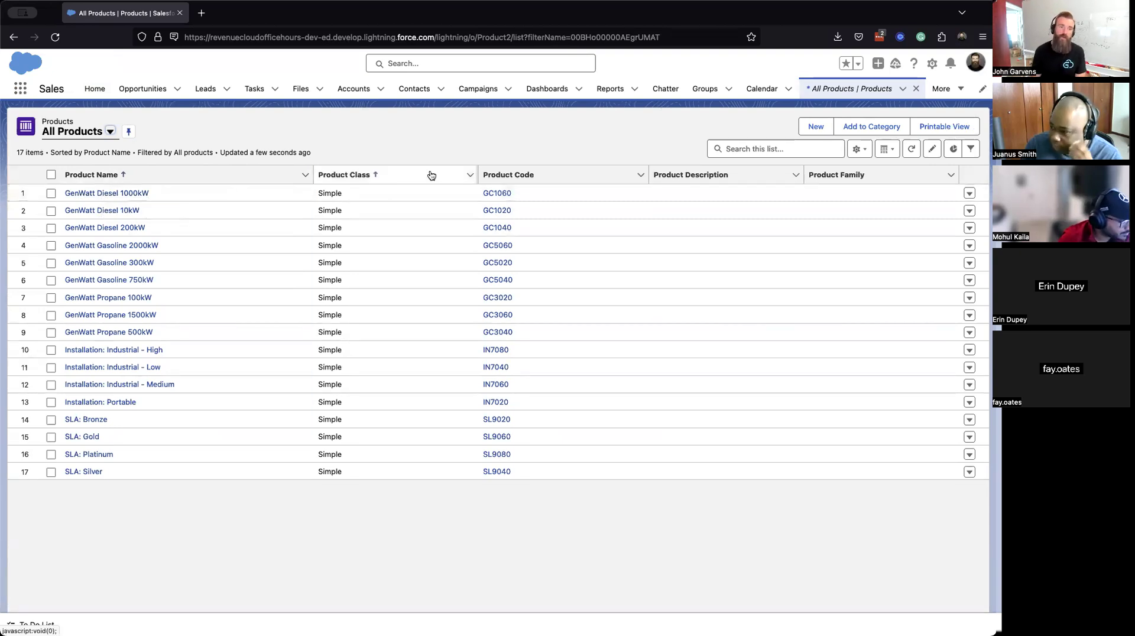
Create an active product "Peanut Butter & Jelly Sandwich" with code PBJ and description "This is a peanut butter and jelly sandwich.".
left_click(816, 128)
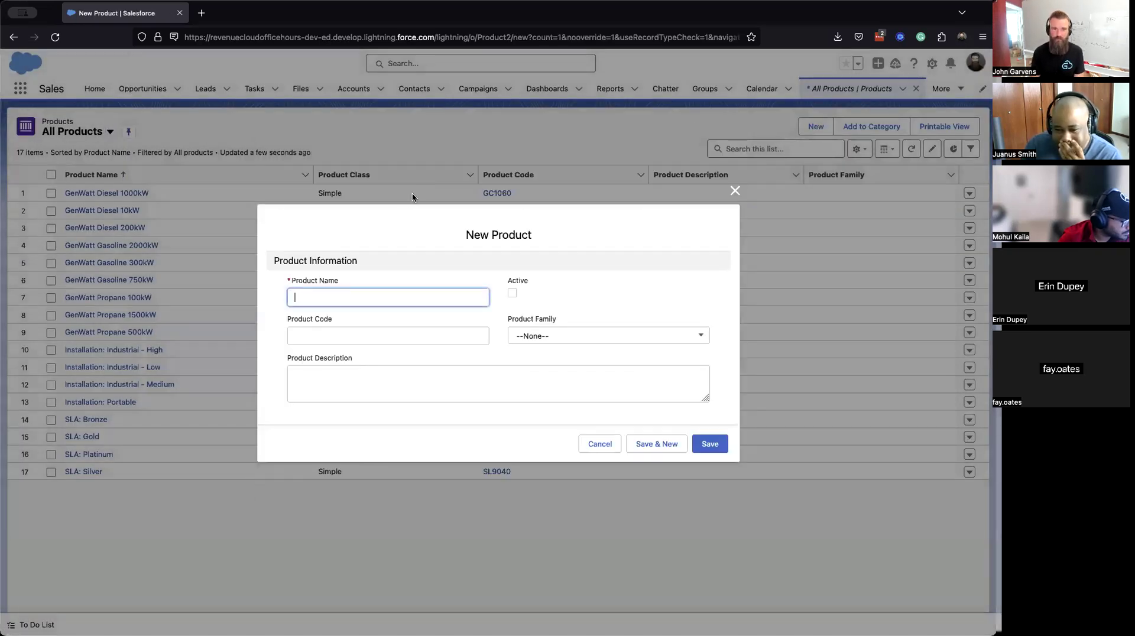
type("Peanut Butter & Jelly Sandwich")
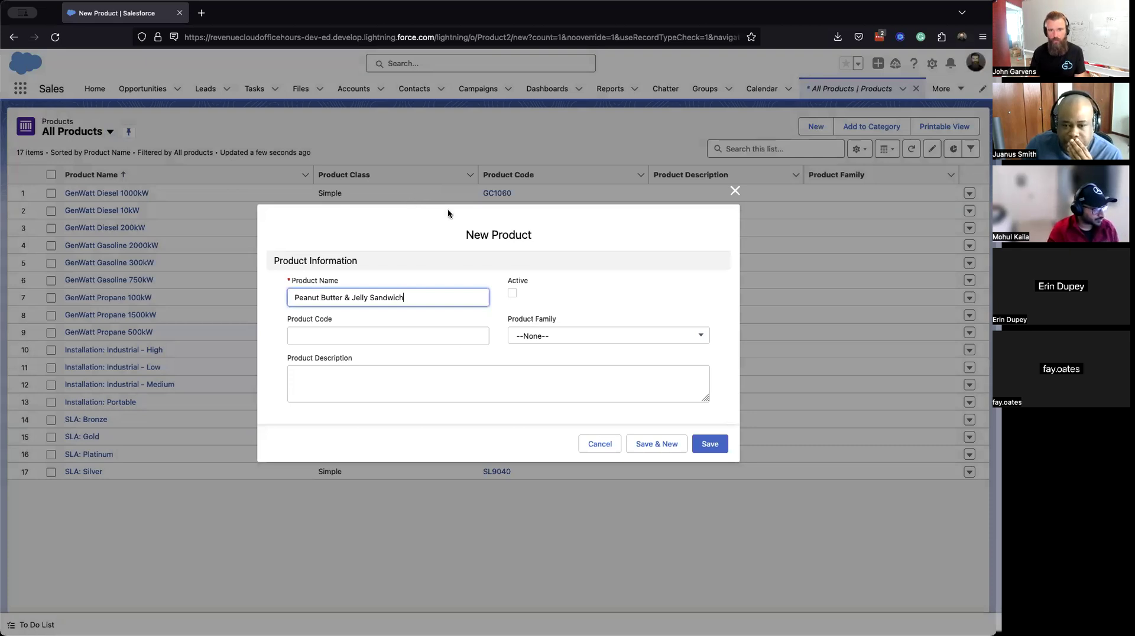
left_click(512, 292)
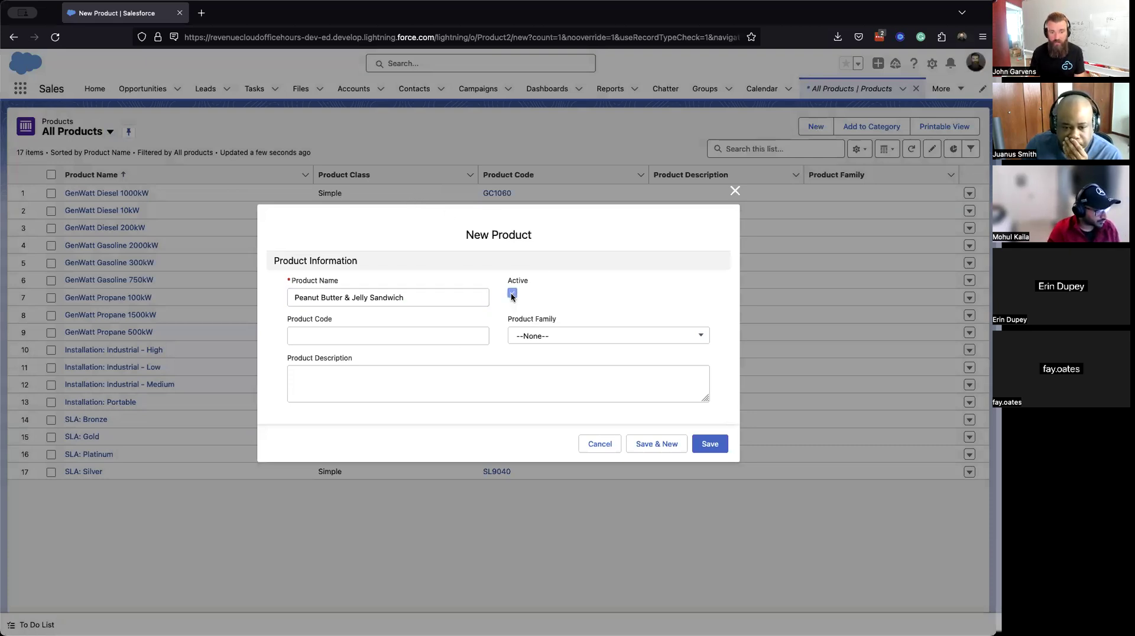
left_click(545, 335)
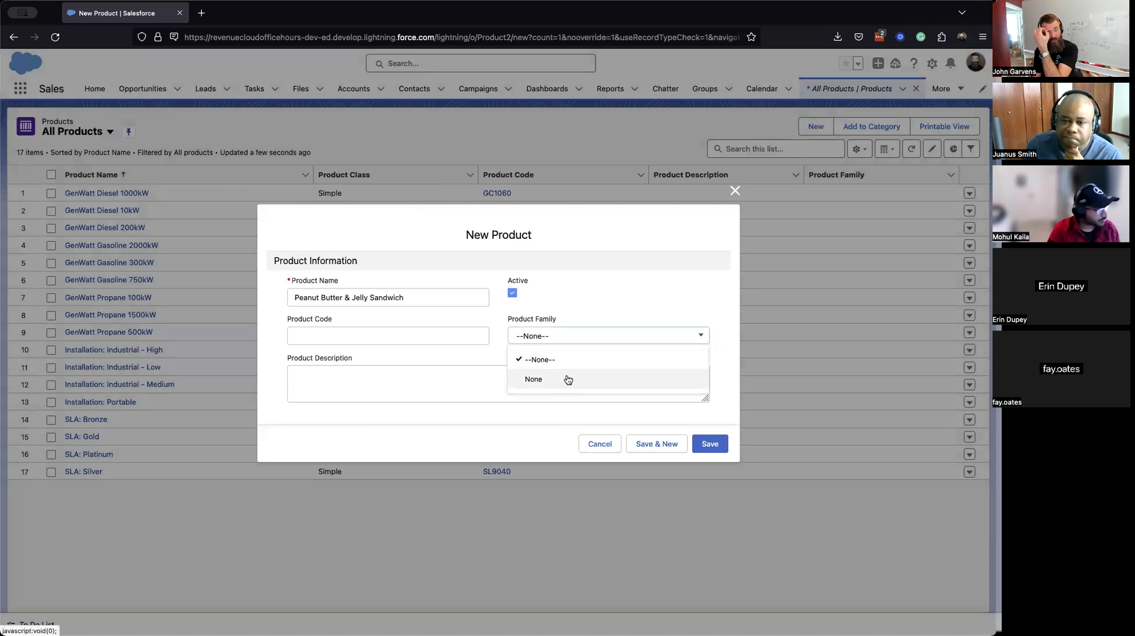
left_click(320, 385)
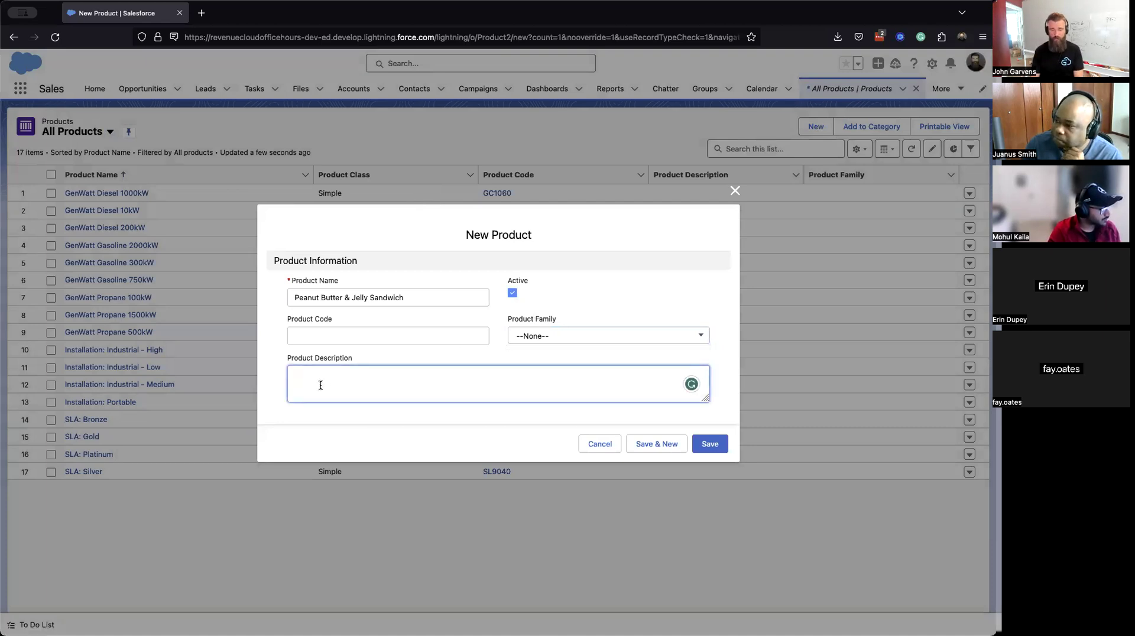
type("This is a peanu")
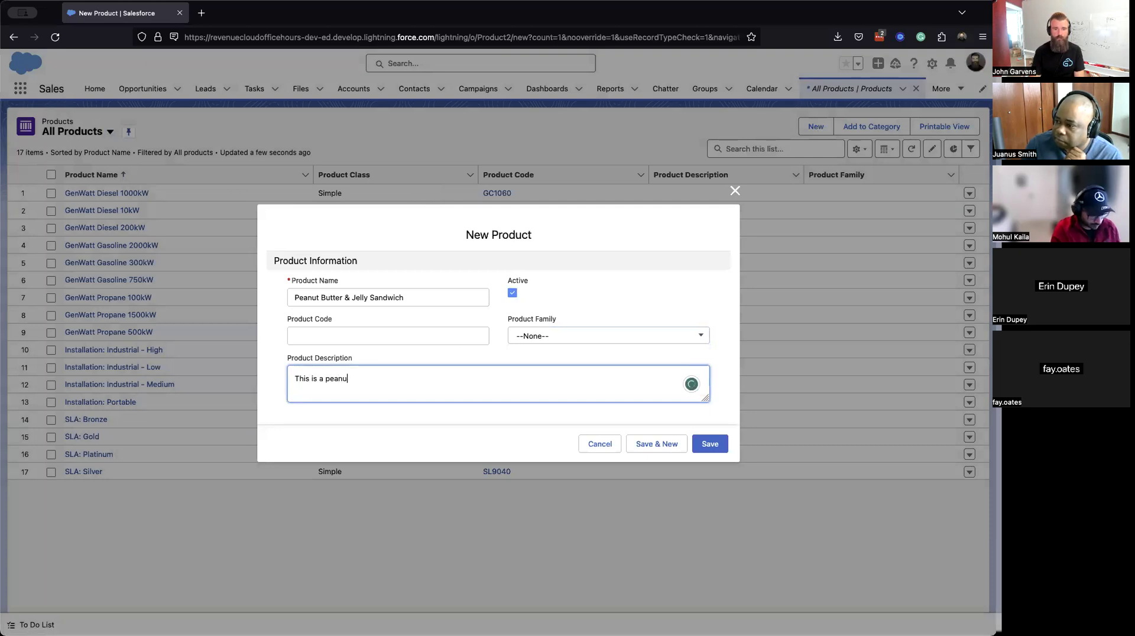
type("t butter and ")
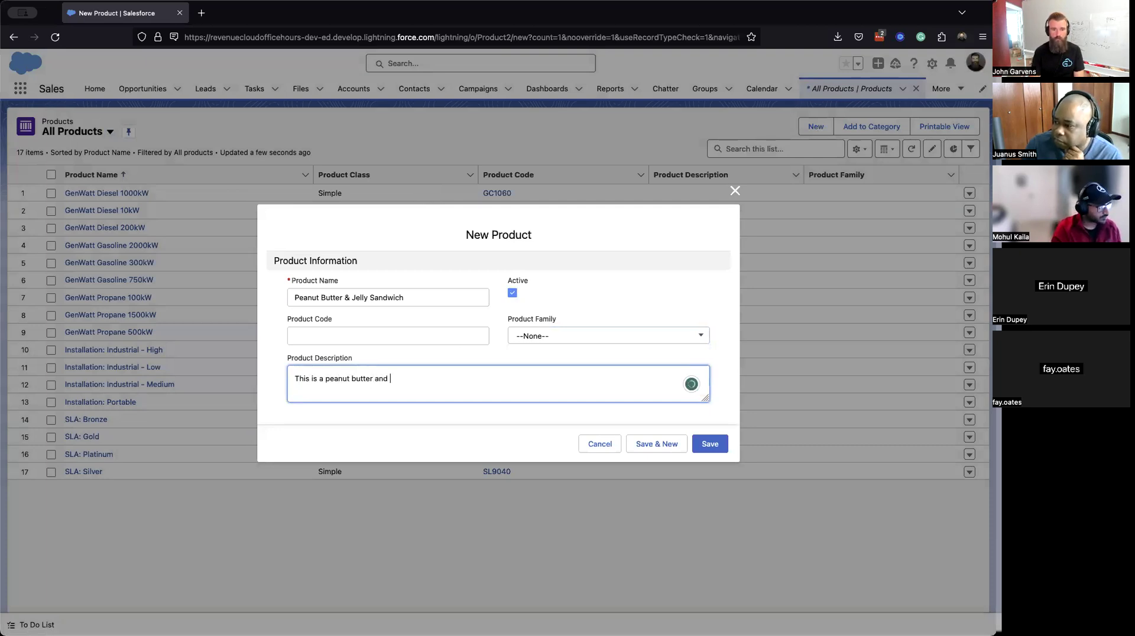
type("jelly sandwich.")
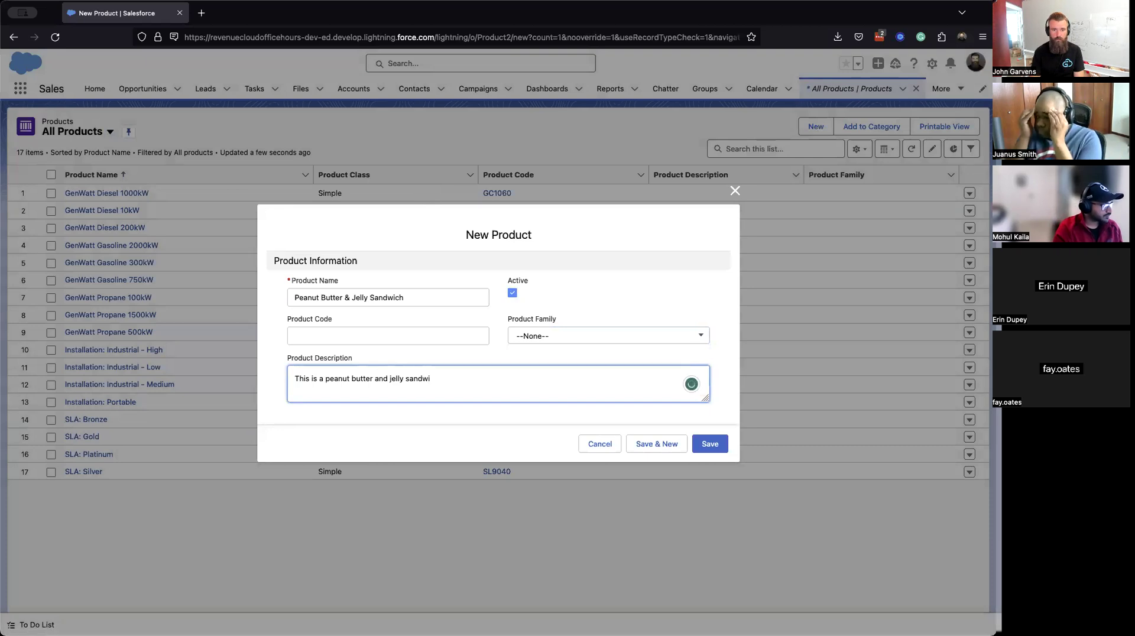
left_click(329, 334)
type("PBJ")
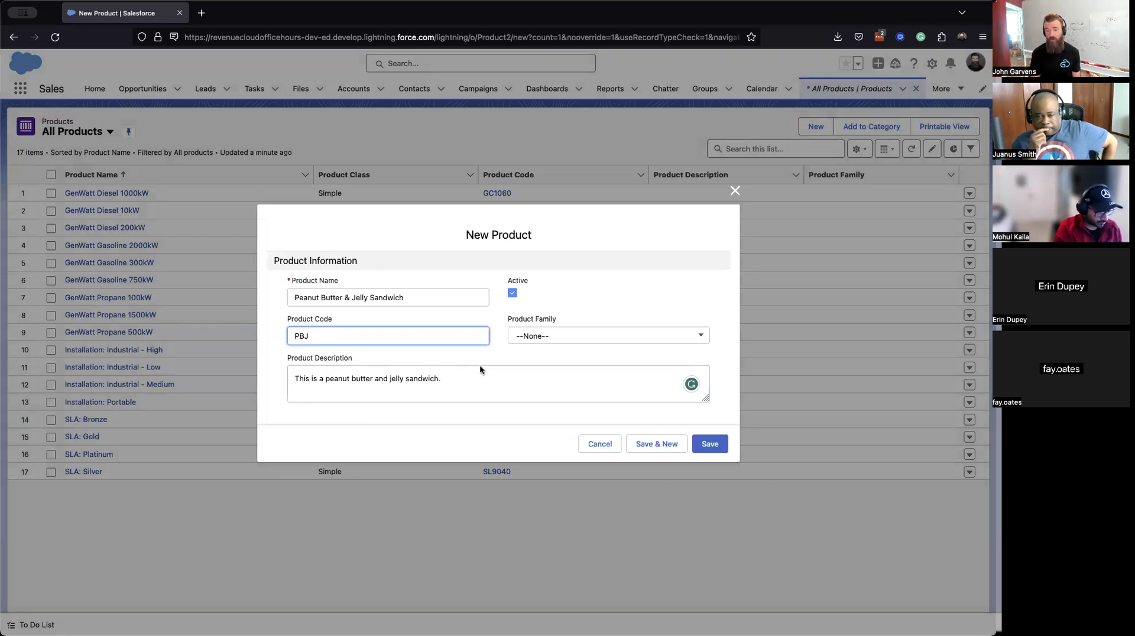
left_click(708, 444)
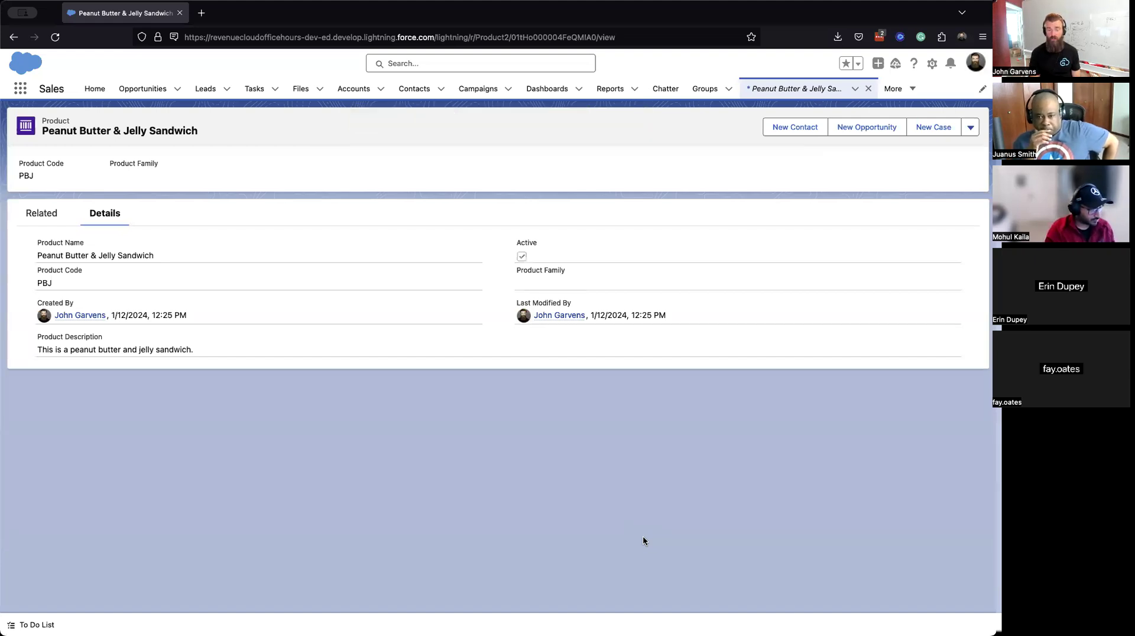
Add a standard price of 10 for the Peanut Butter & Jelly Sandwich in the Standard Price Book.
left_click(53, 217)
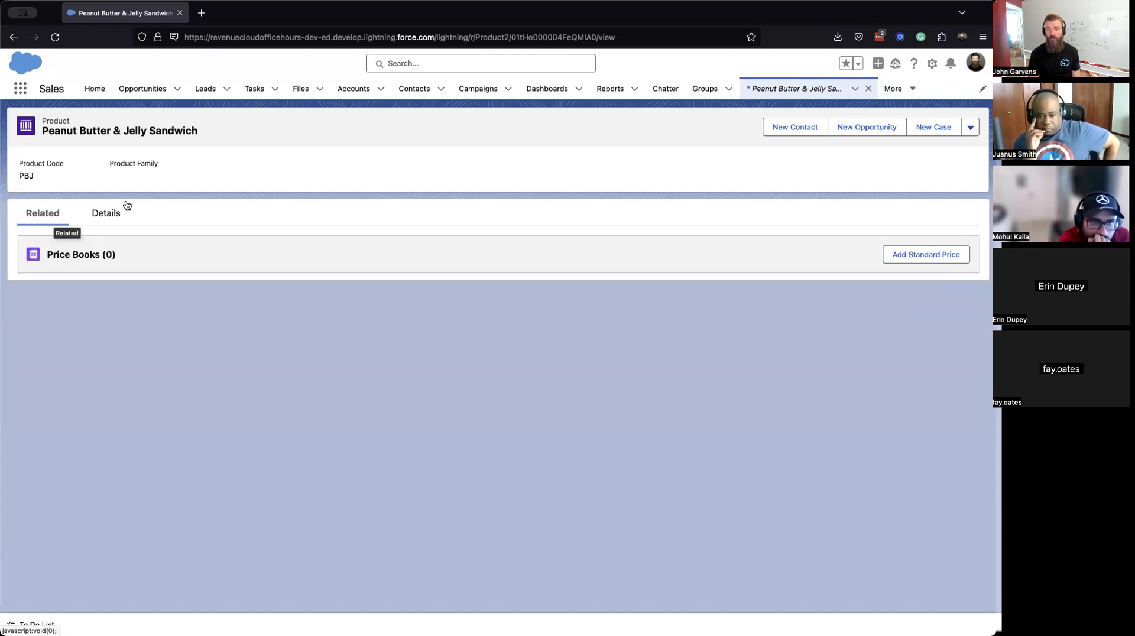
left_click(923, 258)
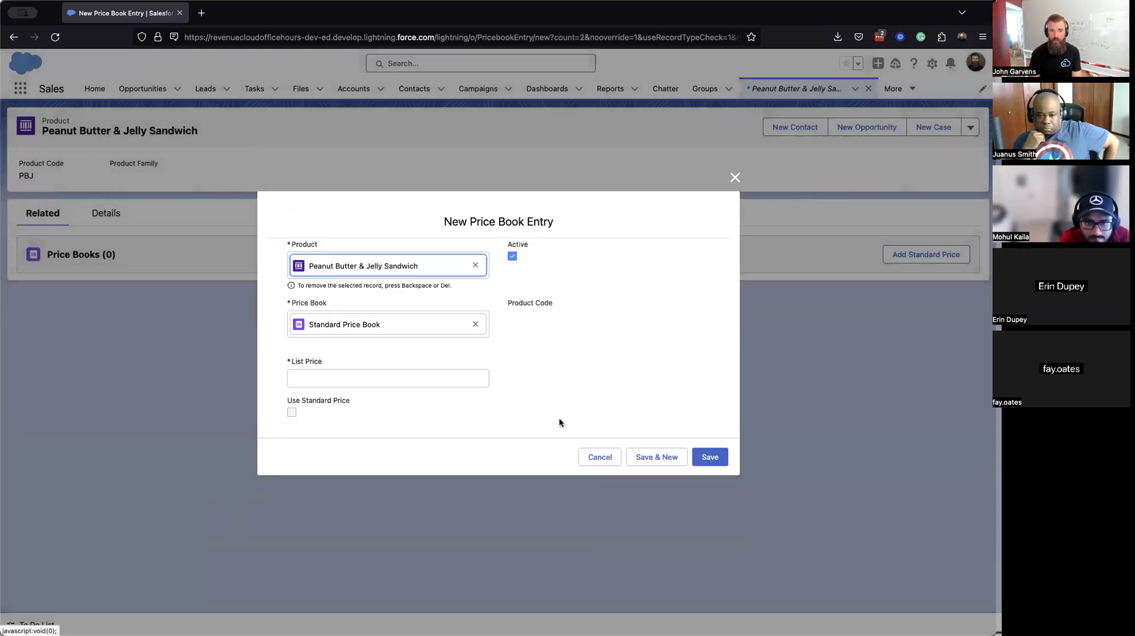
left_click(415, 374)
type("10")
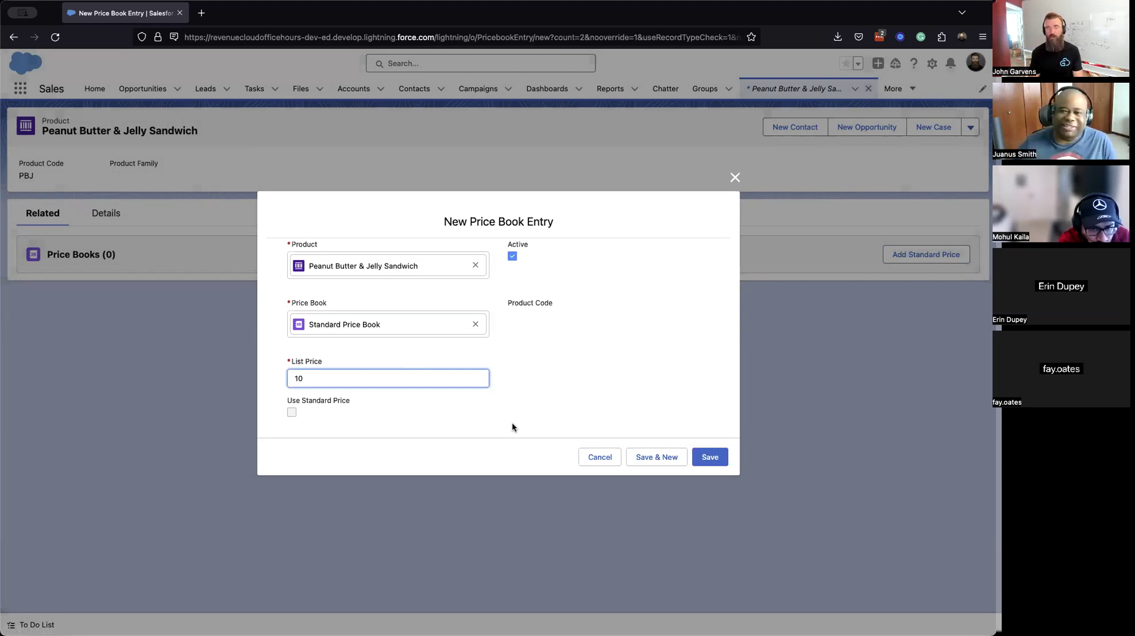
left_click(719, 459)
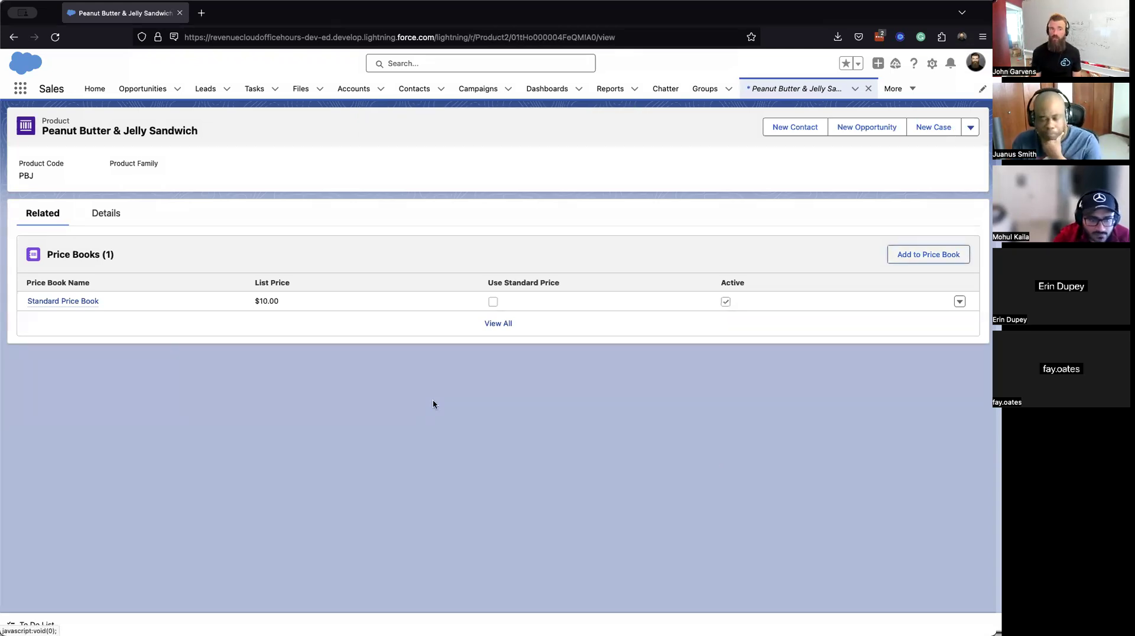
Open the Standard Price Book from the product's price books, mark it active and save it.
left_click(112, 213)
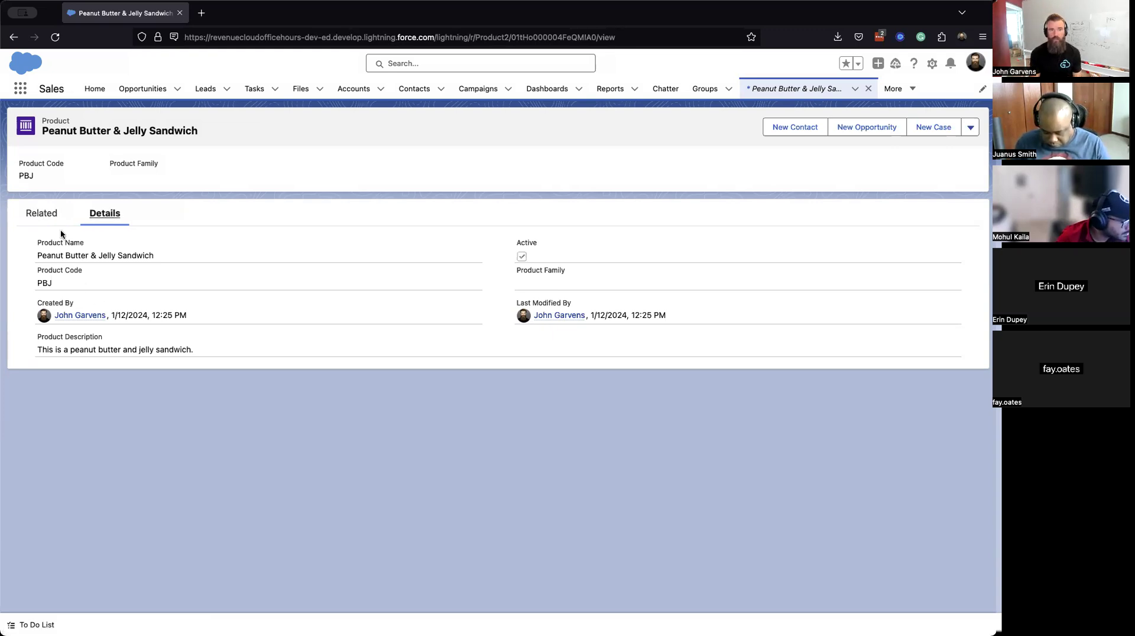
left_click(53, 214)
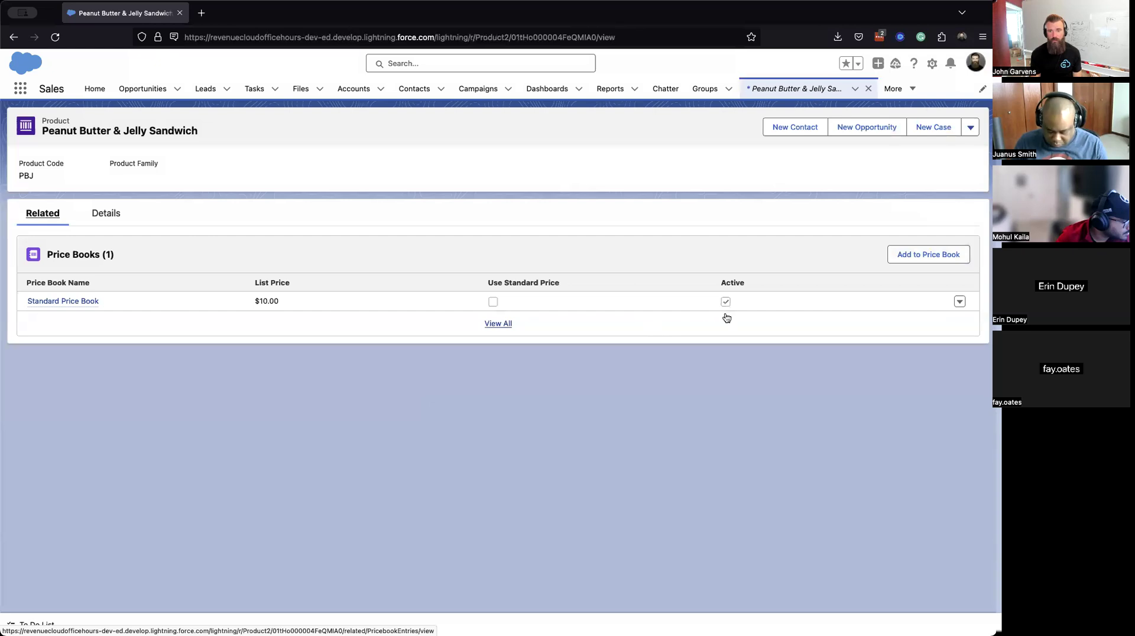
left_click(66, 299)
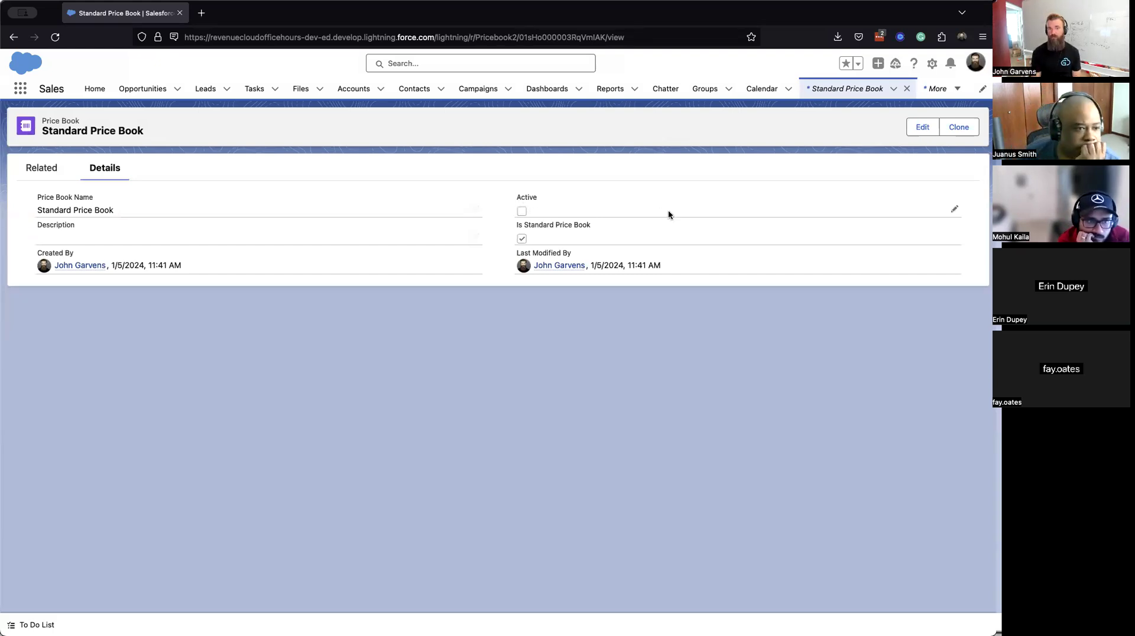
left_click(955, 210)
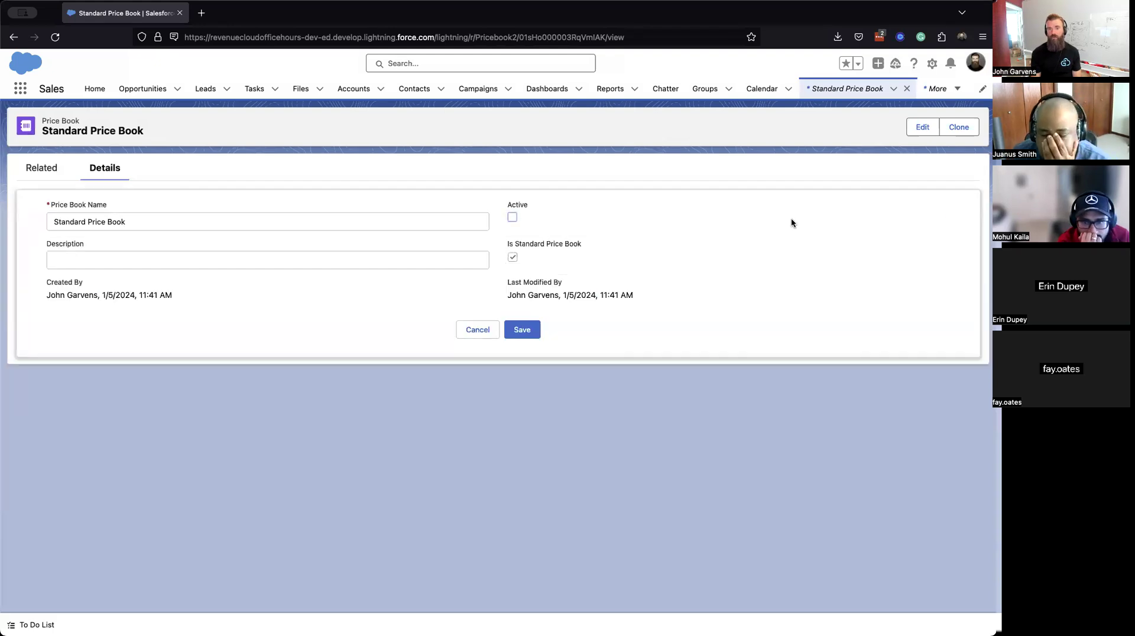
left_click(513, 217)
left_click(522, 329)
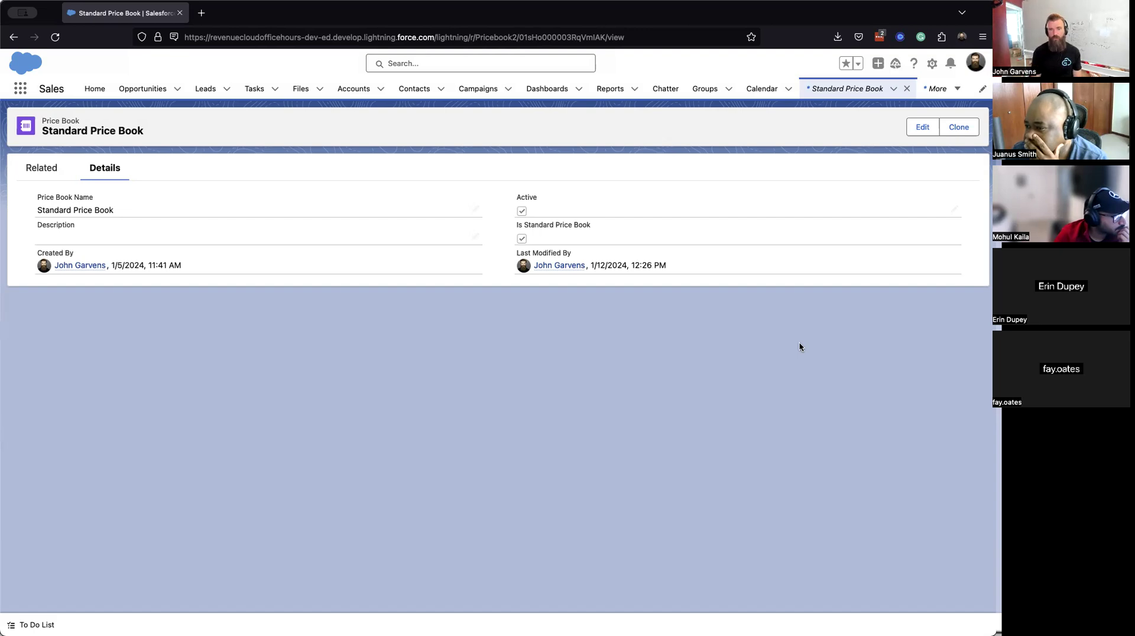
Open the object setup for Price Book and view its page layouts.
left_click(933, 64)
left_click(887, 212)
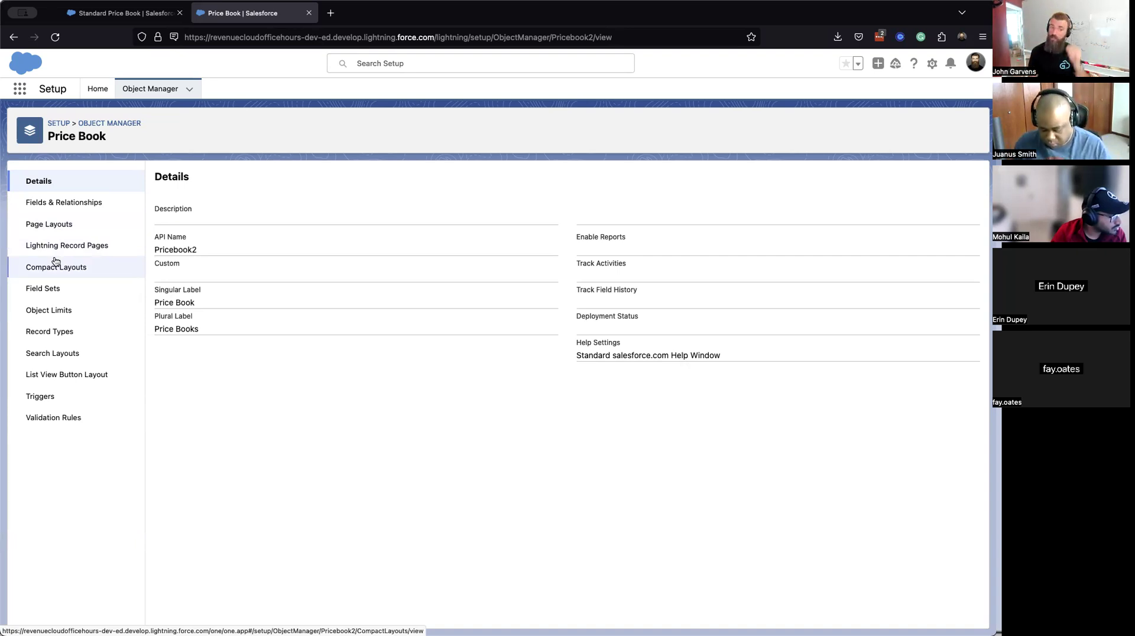
left_click(62, 227)
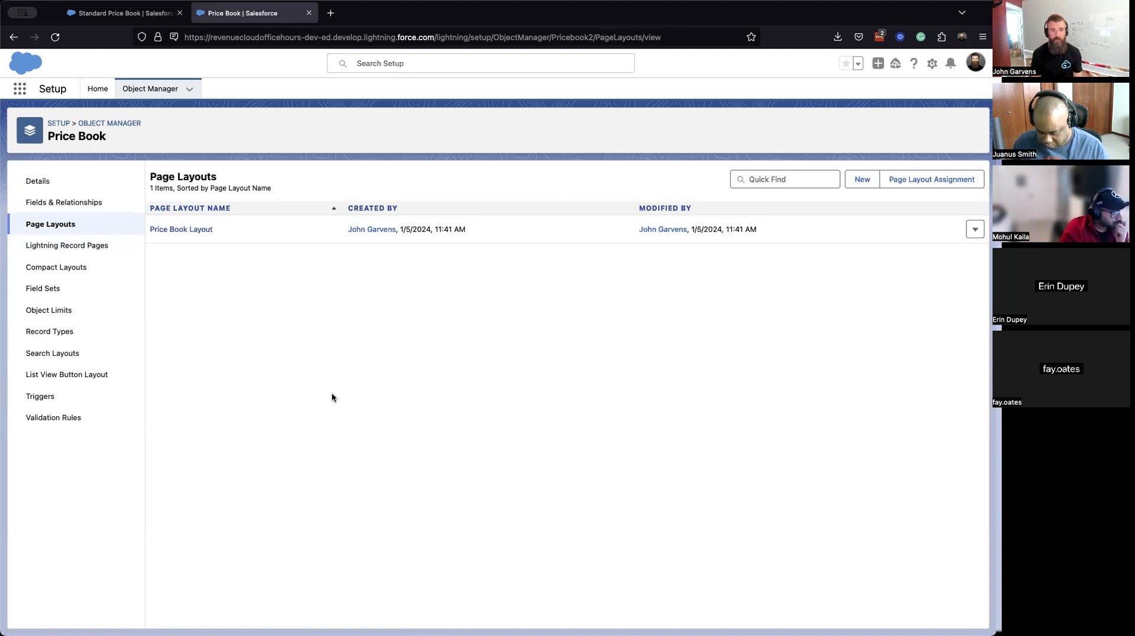
Find the standard Product object among the setup objects and open its page layouts.
left_click(142, 87)
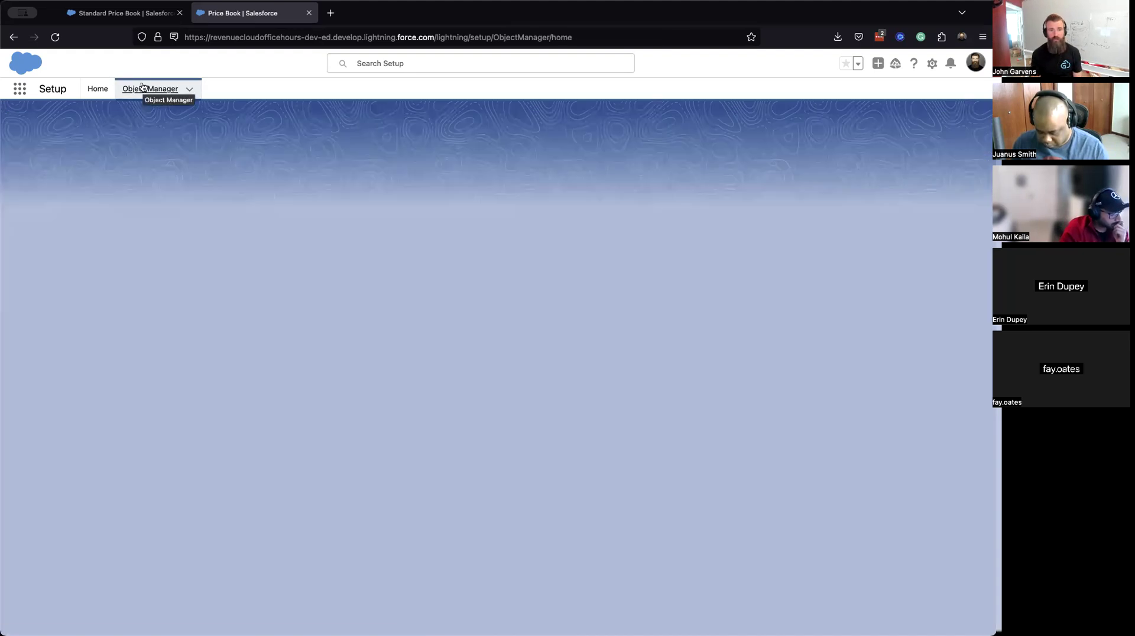
left_click(768, 127)
type("product")
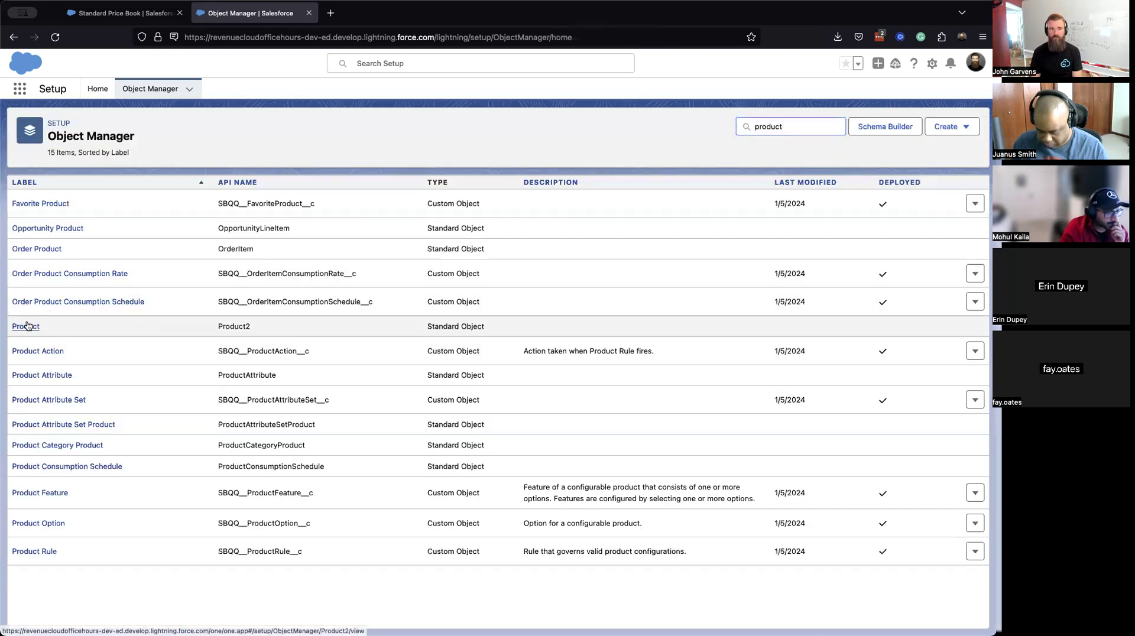
left_click(27, 326)
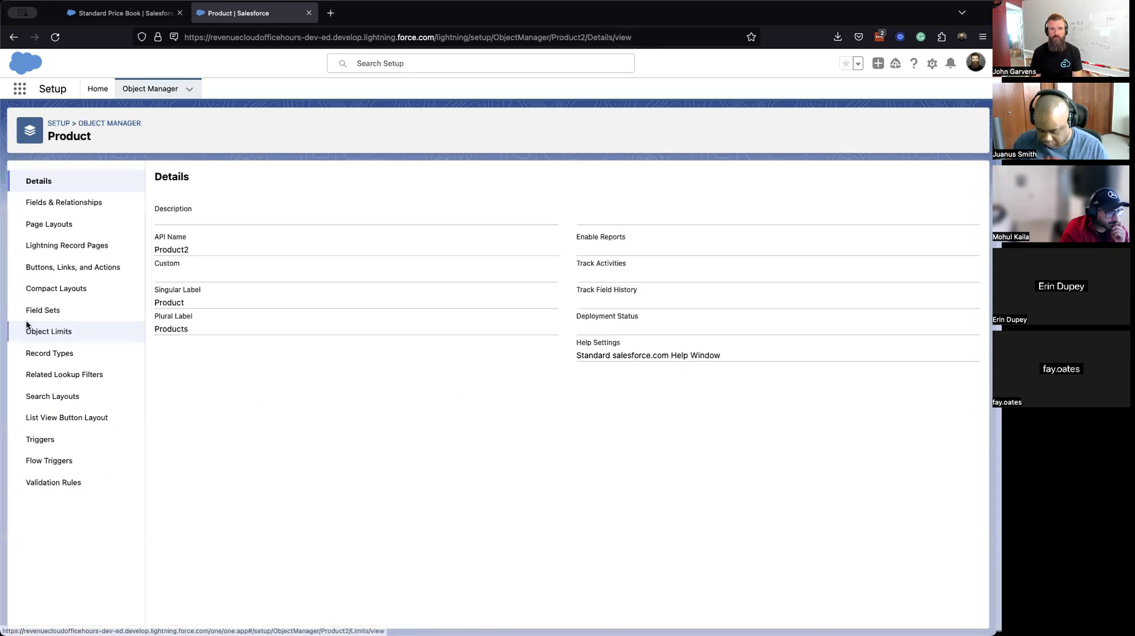
left_click(54, 224)
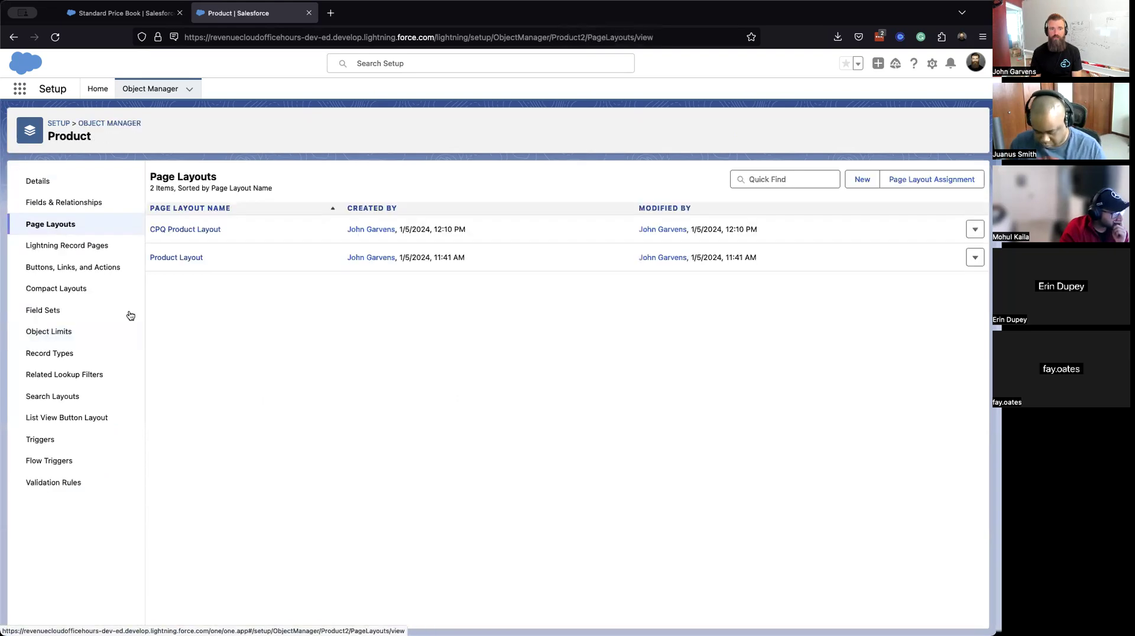
Assign the CPQ Product Layout to all profiles for the Product object, save, and return to the Standard Price Book record.
left_click(916, 180)
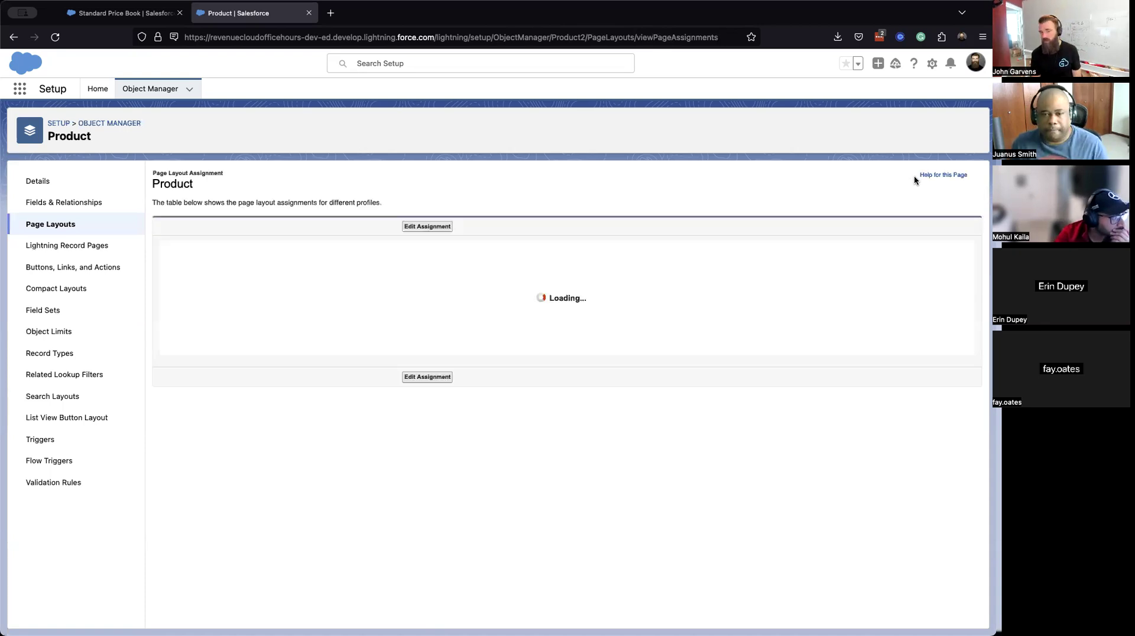
left_click(433, 234)
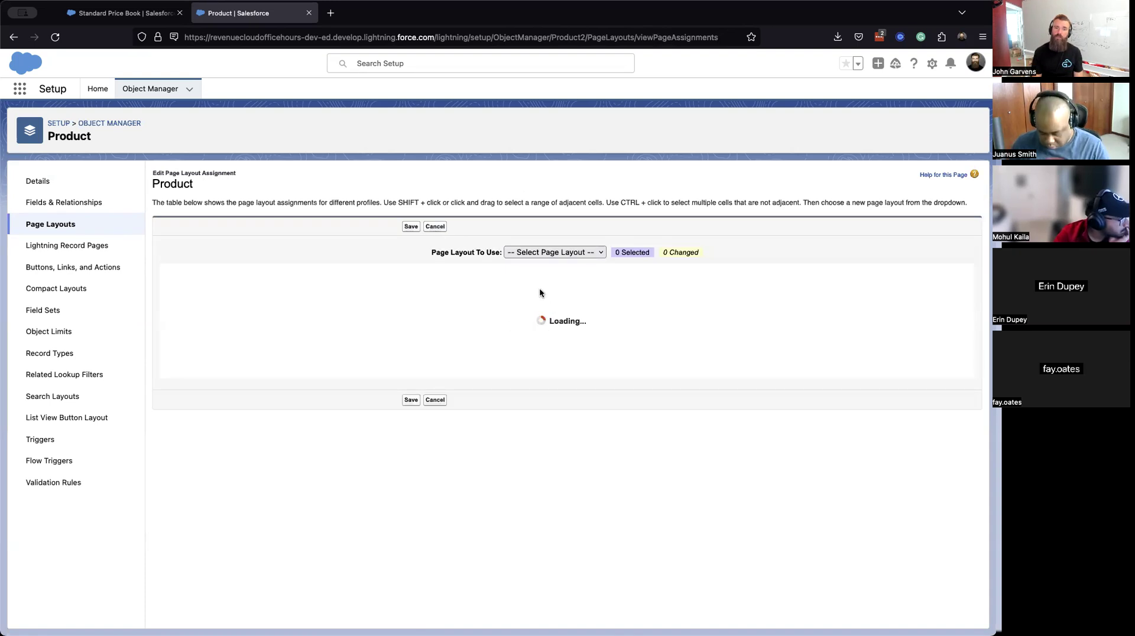
left_click(523, 278)
left_click(555, 252)
left_click(553, 267)
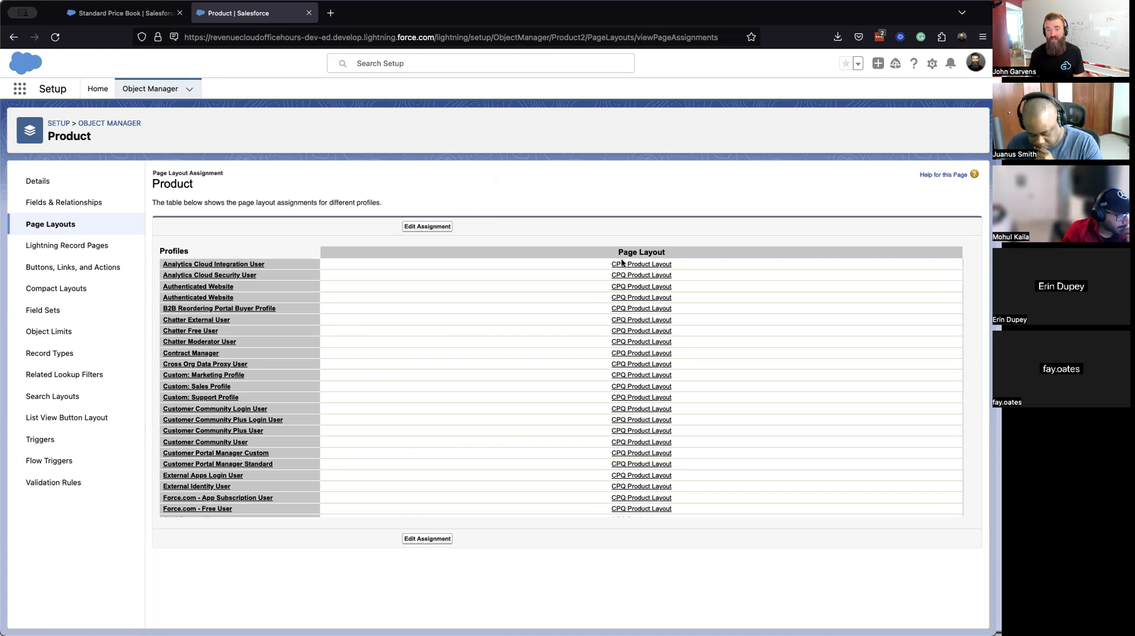
left_click(124, 13)
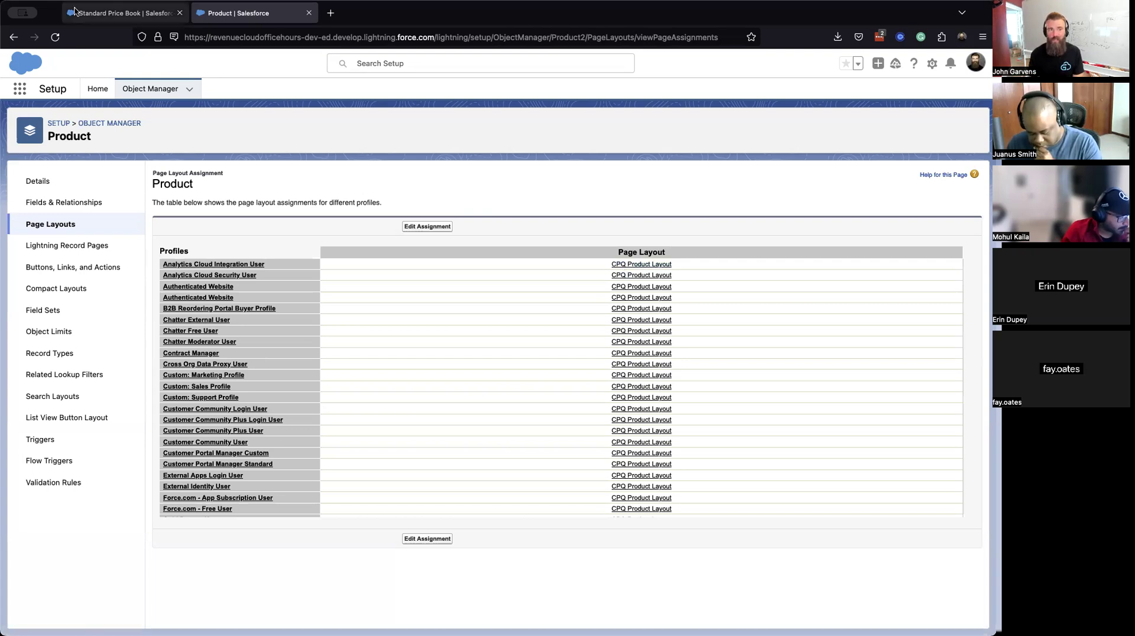
Return to the Peanut Butter & Jelly Sandwich product record, close the blank New Price Book Entry form and reload the page.
key("super+bracketleft")
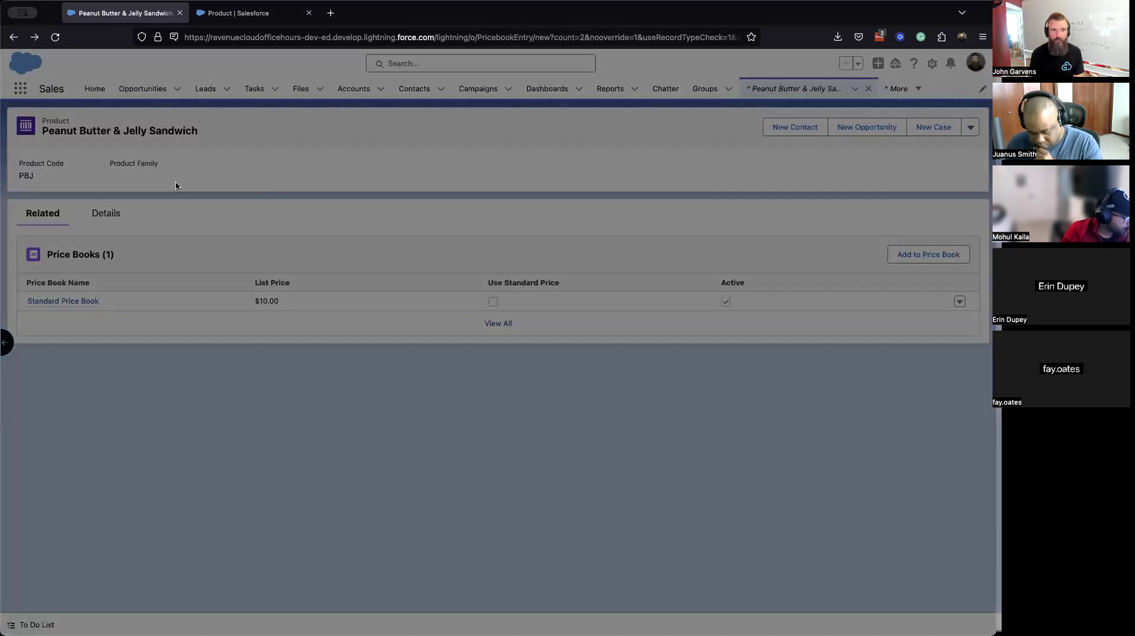
left_click(735, 187)
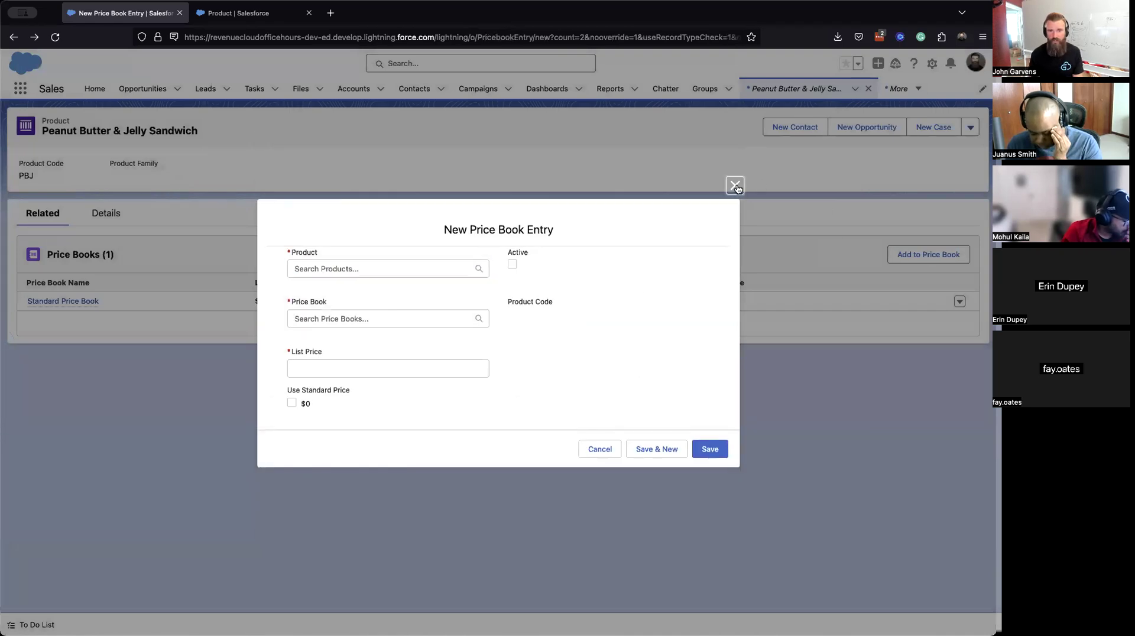
key("super+r")
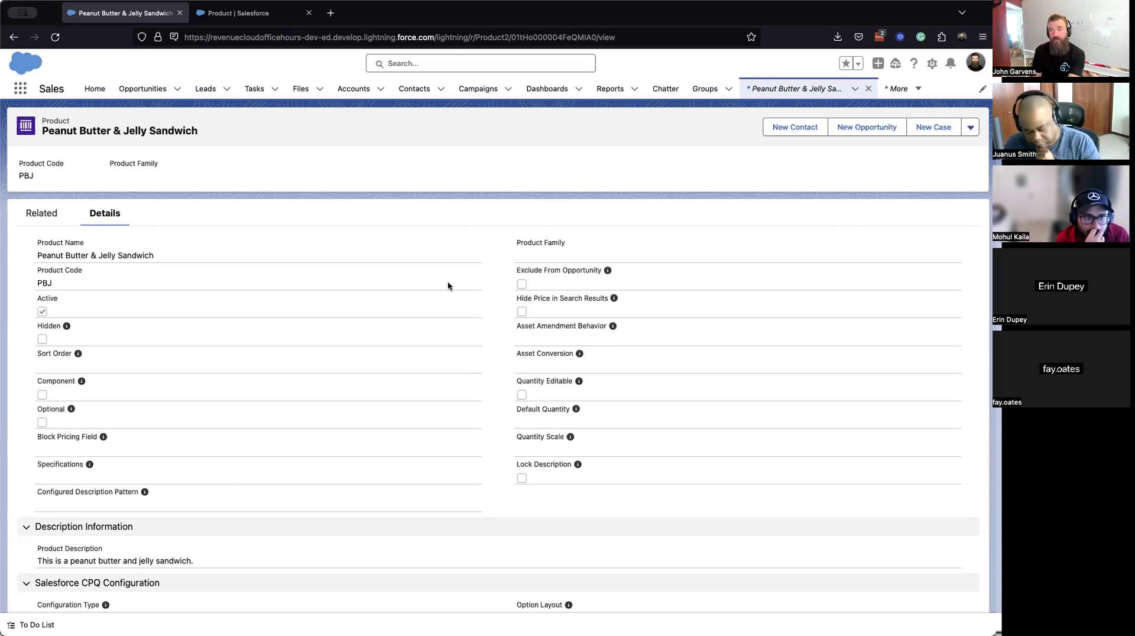
Examine the product's detail fields under the CPQ layout, from description and CPQ configuration through pricing, subscriptions, upgrades and renewals.
scroll(448, 286, "down", 1)
scroll(448, 287, "down", 1)
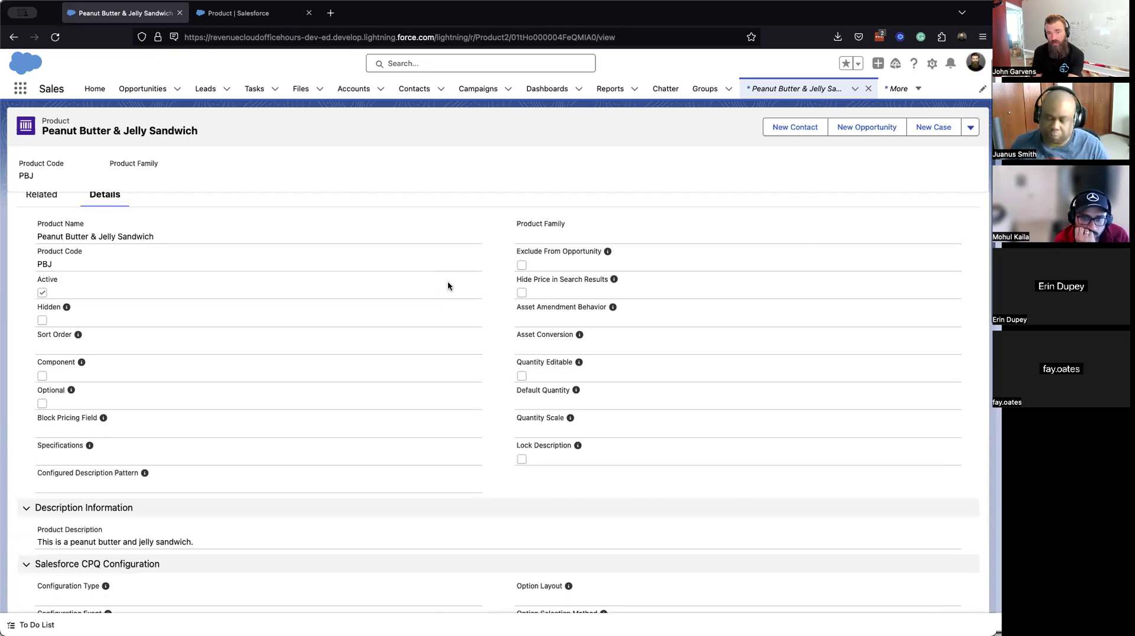
scroll(448, 286, "up", 2)
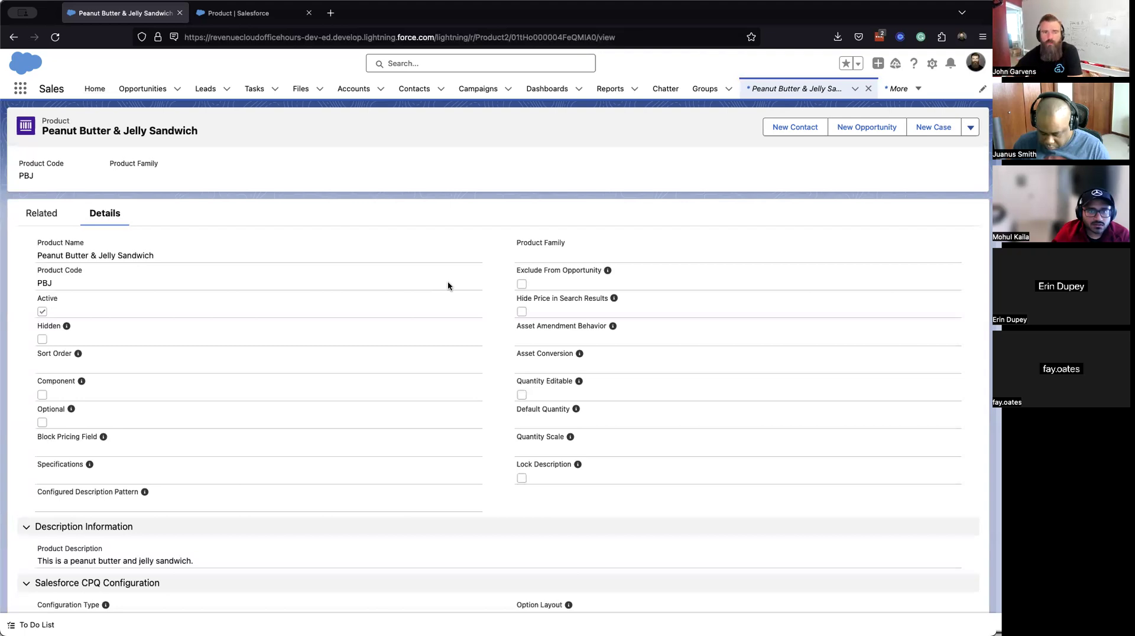
scroll(448, 285, "down", 5)
scroll(449, 286, "down", 5)
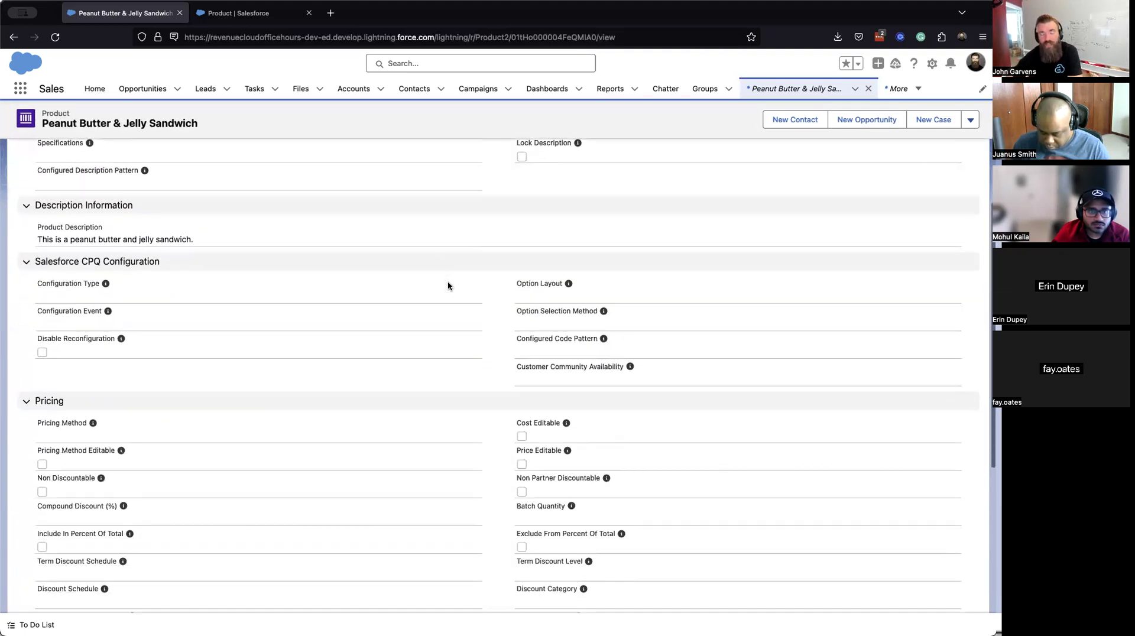
scroll(410, 317, "down", 4)
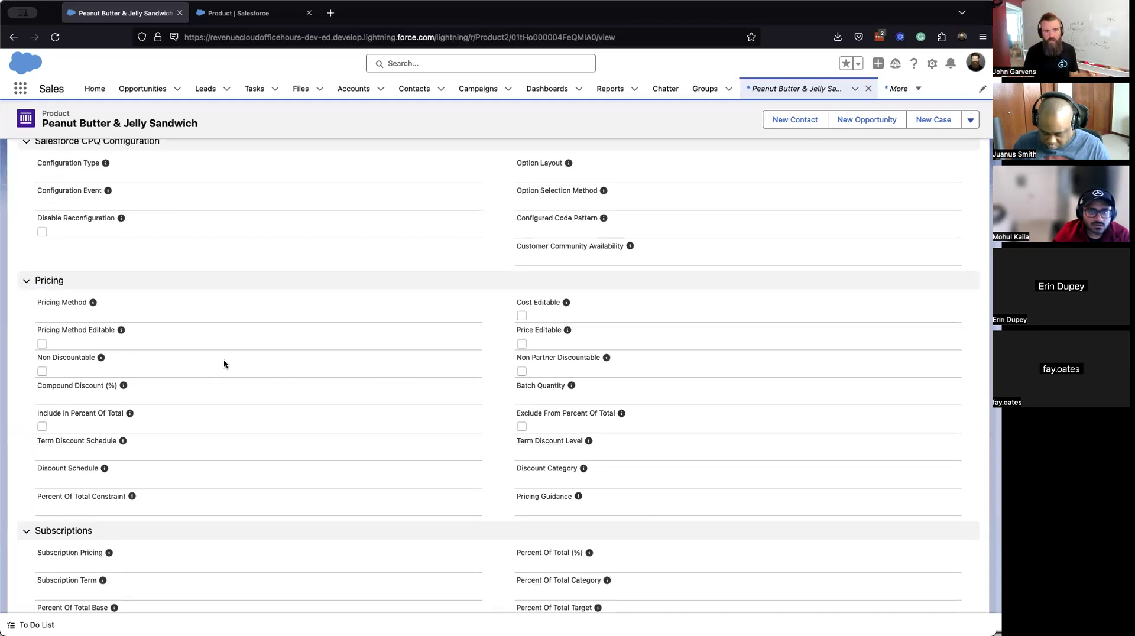
scroll(224, 360, "up", 1)
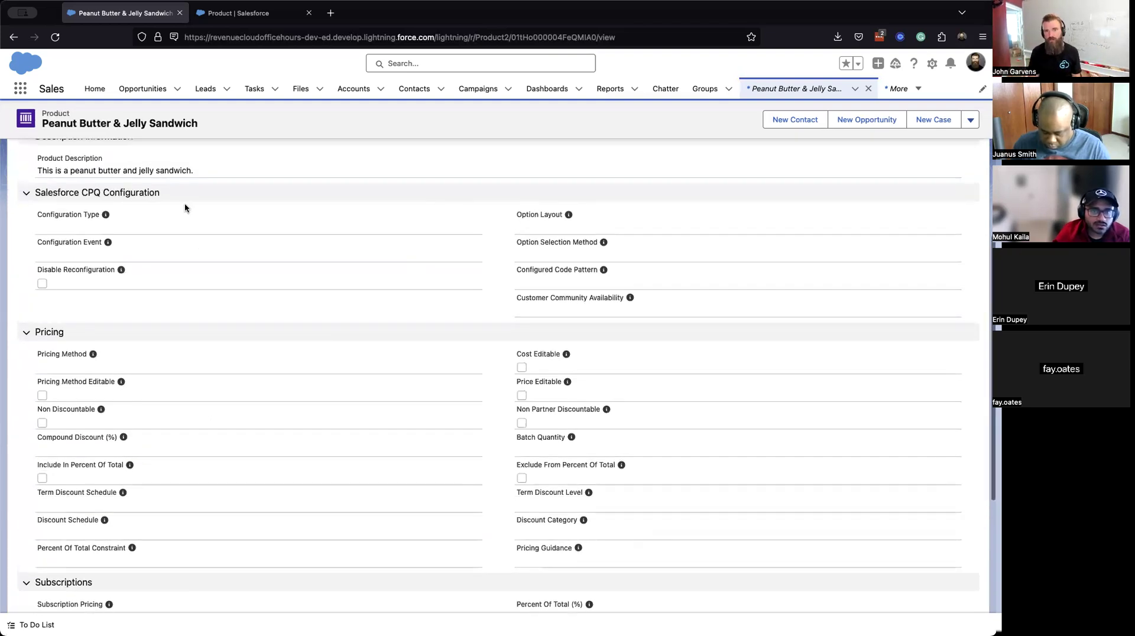
scroll(185, 204, "down", 5)
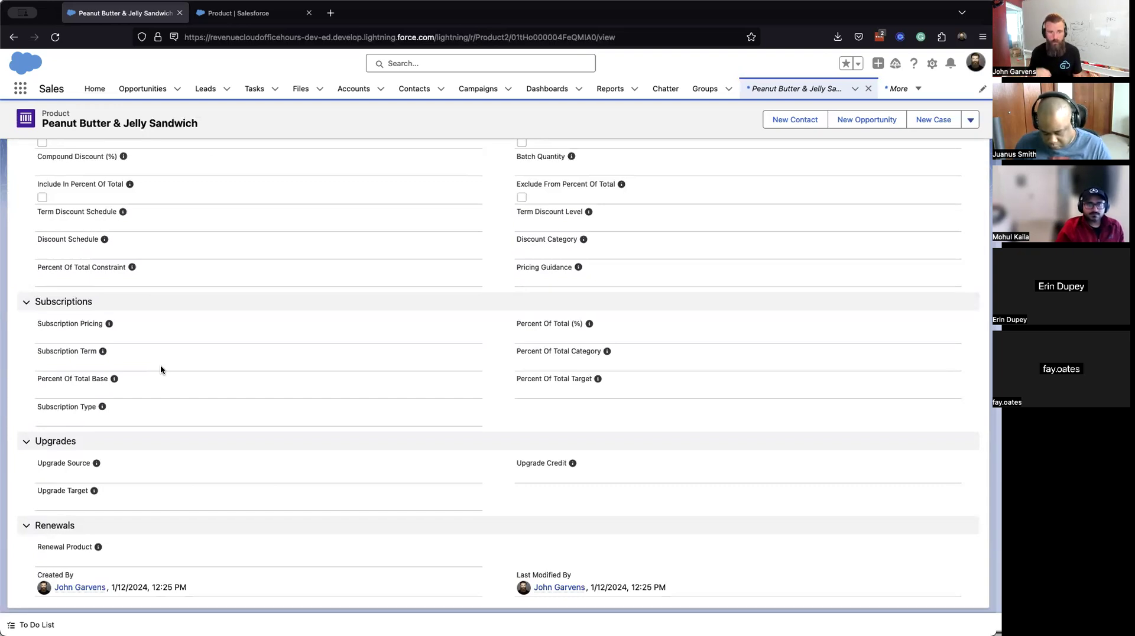
scroll(161, 367, "up", 15)
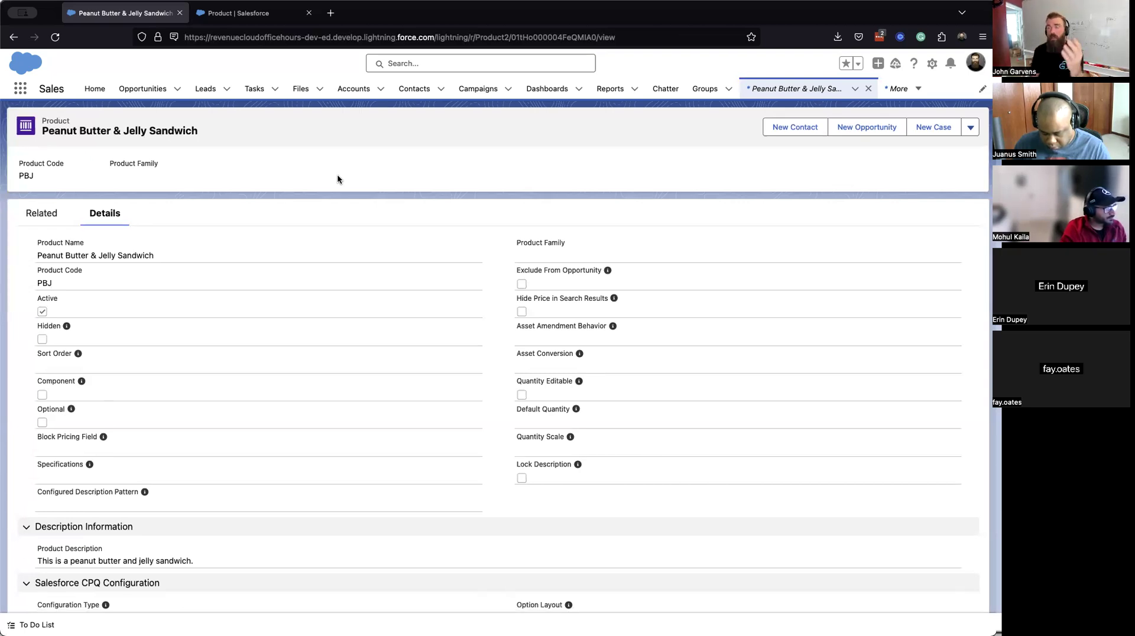
Open the CPQ Product Layout from the Product object's page layouts and examine its managed-package notice.
left_click(250, 13)
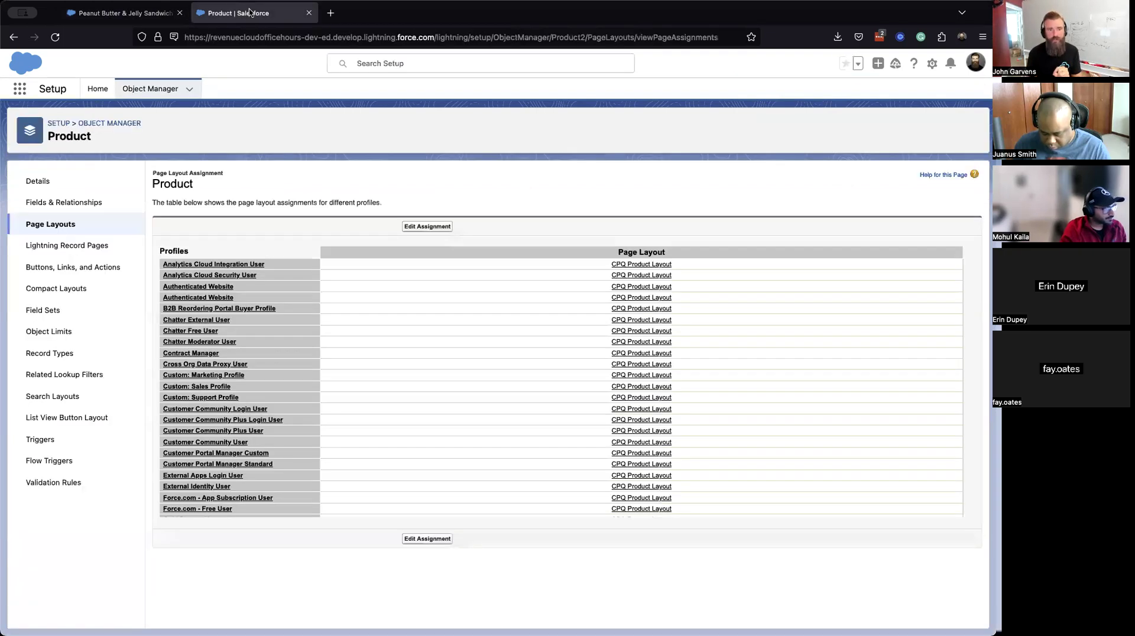
left_click(52, 223)
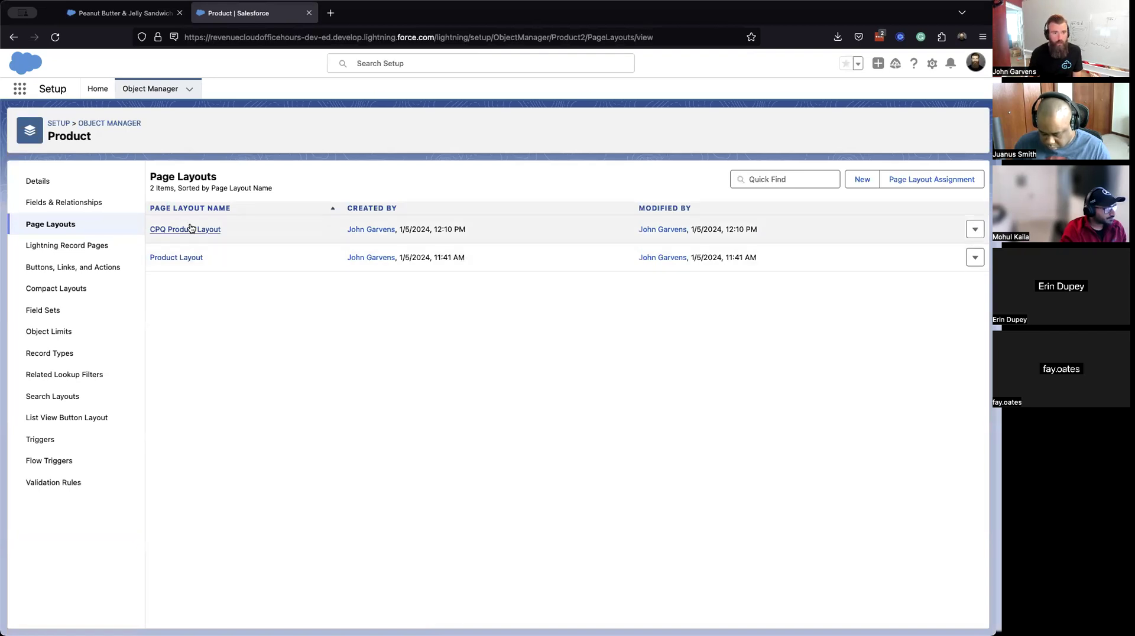
left_click(187, 230)
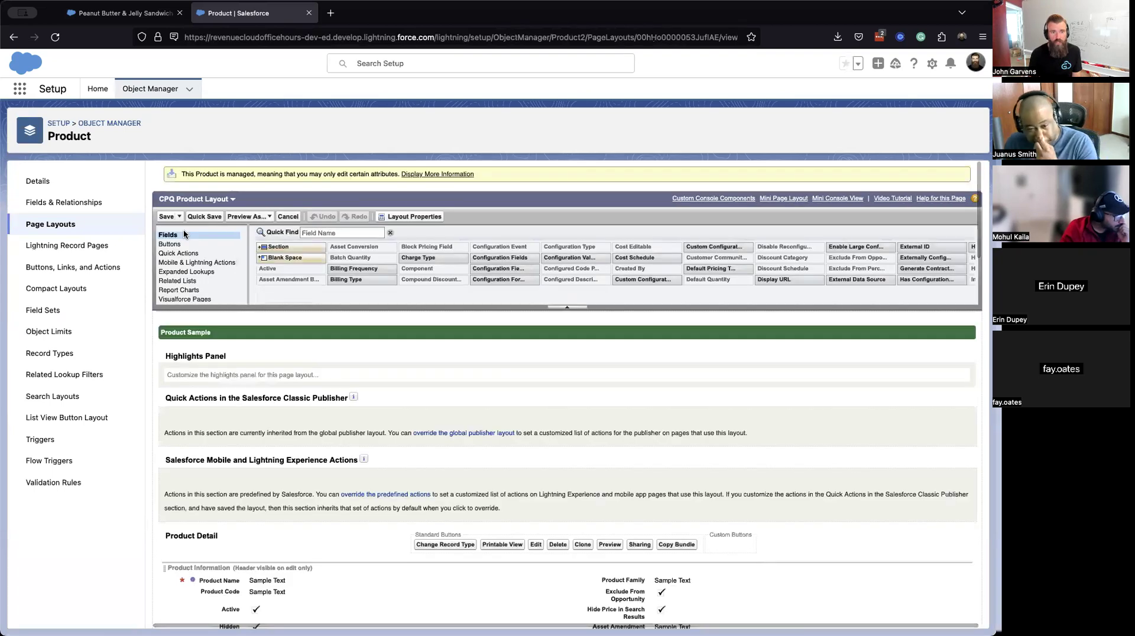
scroll(211, 183, "up", 5)
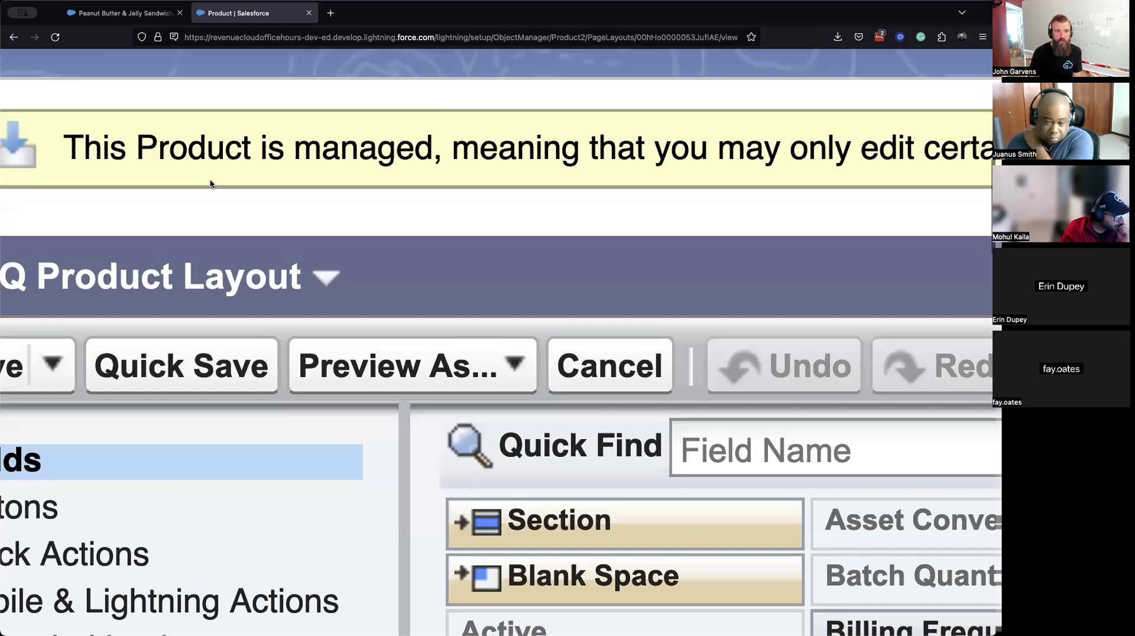
scroll(210, 183, "down", 5)
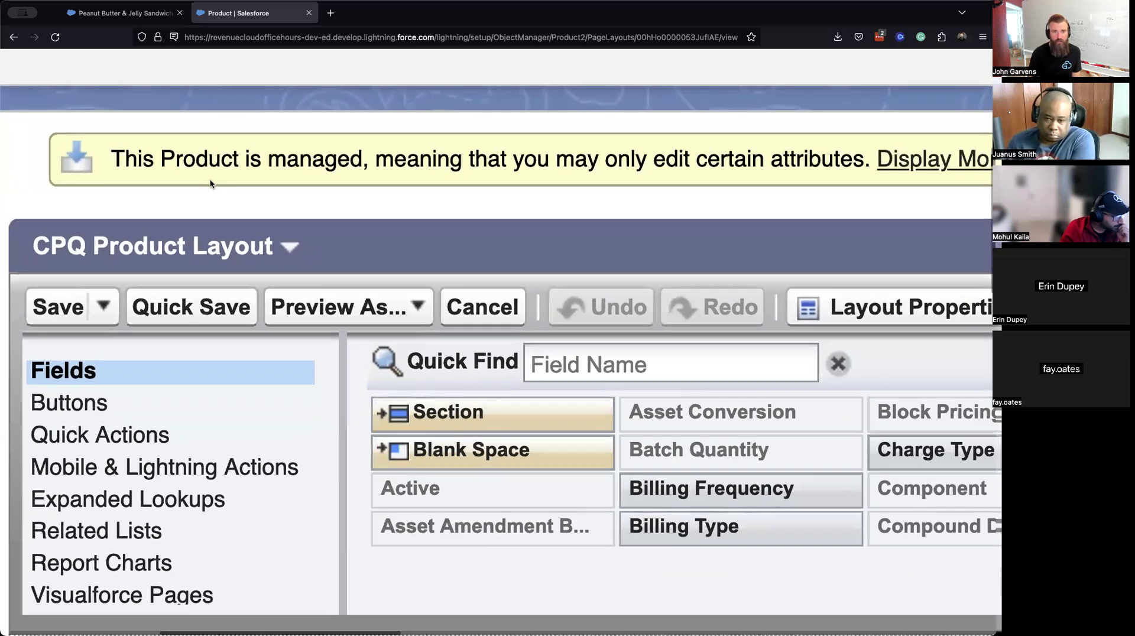
scroll(211, 183, "up", 1)
scroll(211, 183, "down", 1)
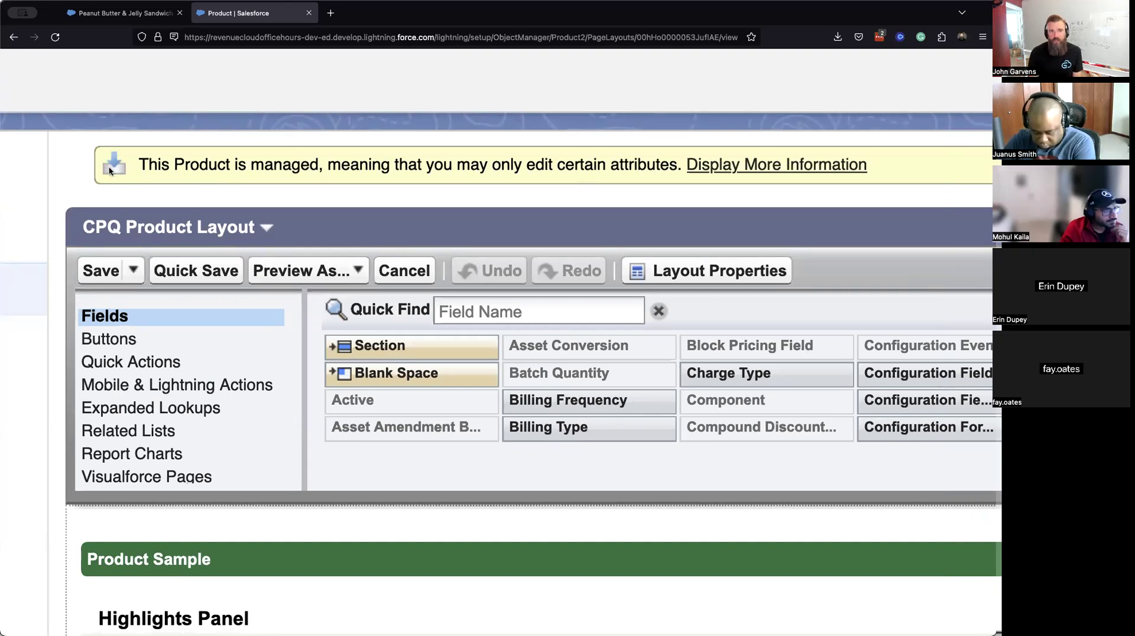
mouse_move(116, 167)
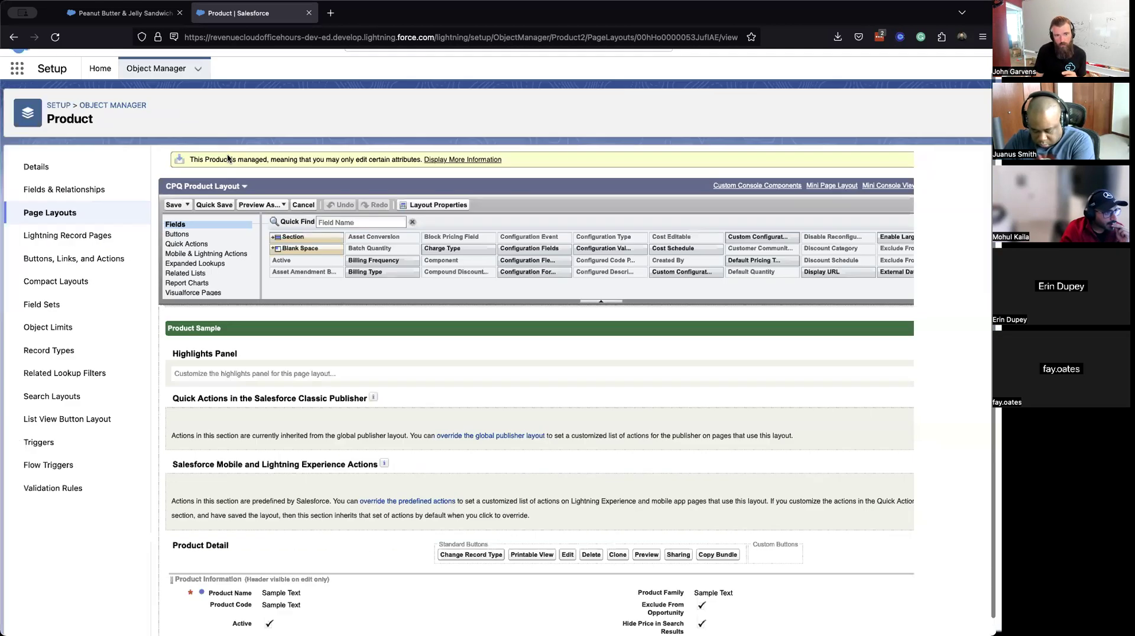
View the Asset Amendment Behavior field definition on the Product object and open the object's field sets.
scroll(148, 178, "up", 2)
left_click(73, 203)
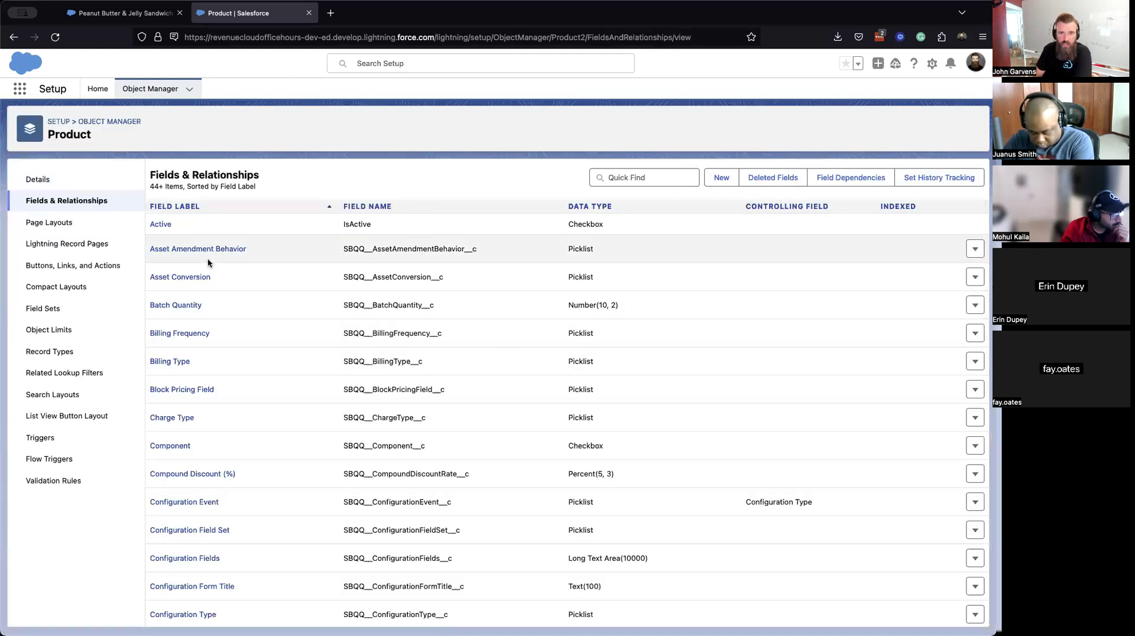
left_click(168, 251)
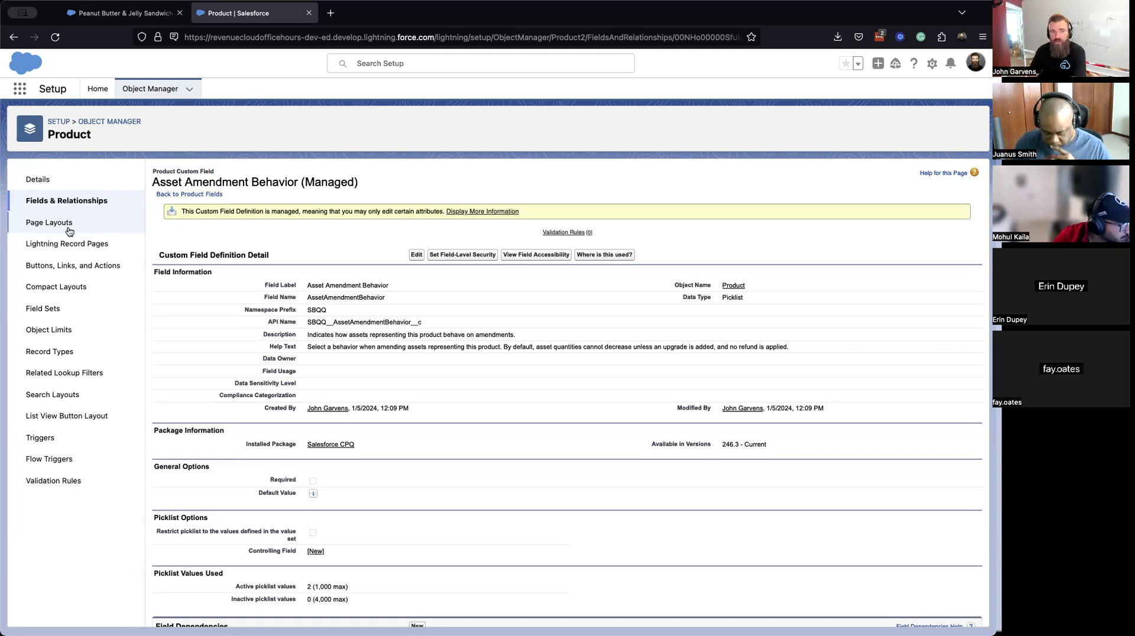
left_click(47, 308)
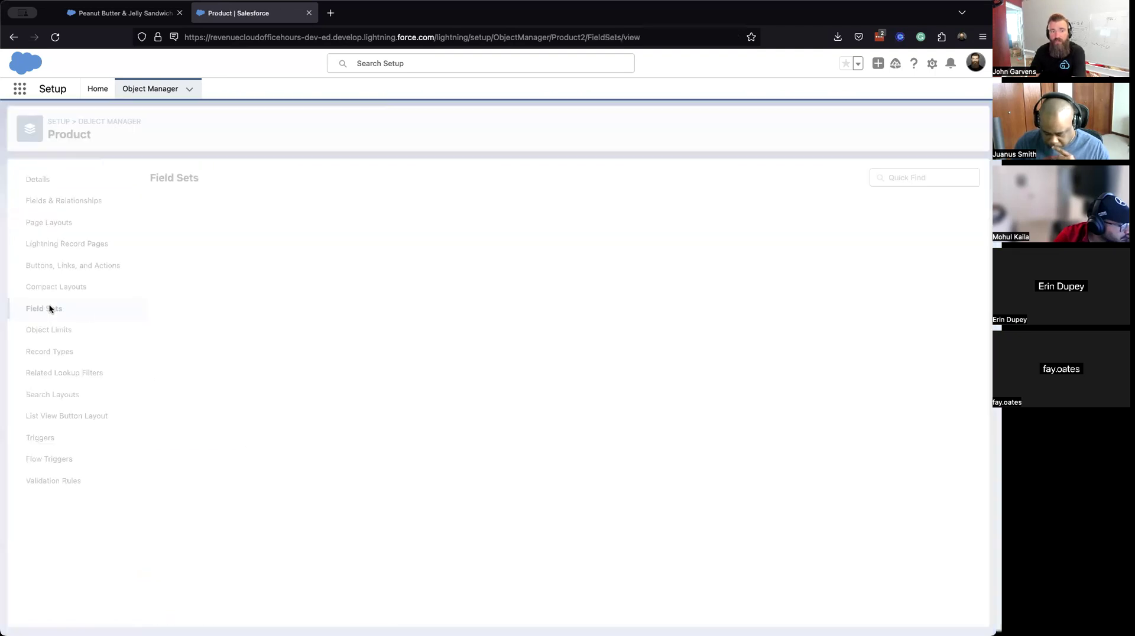